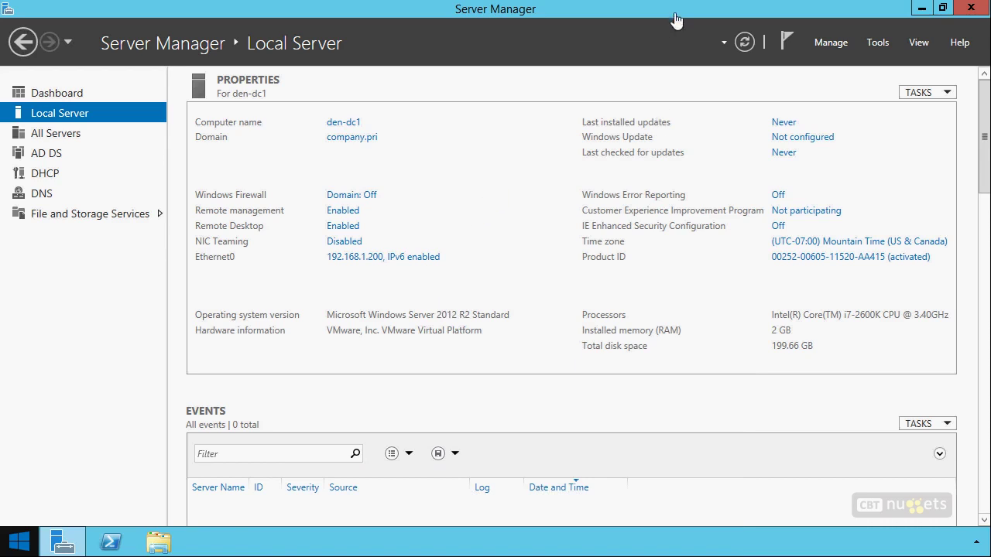
Launch Active Directory Domains and Trusts from Server Manager's Tools menu, then return to Server Manager
click(879, 44)
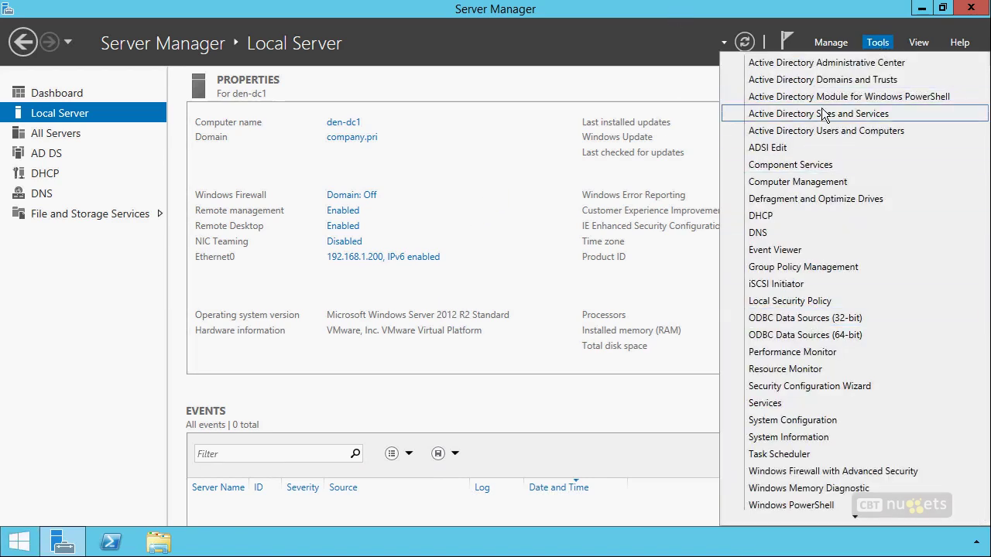
click(824, 80)
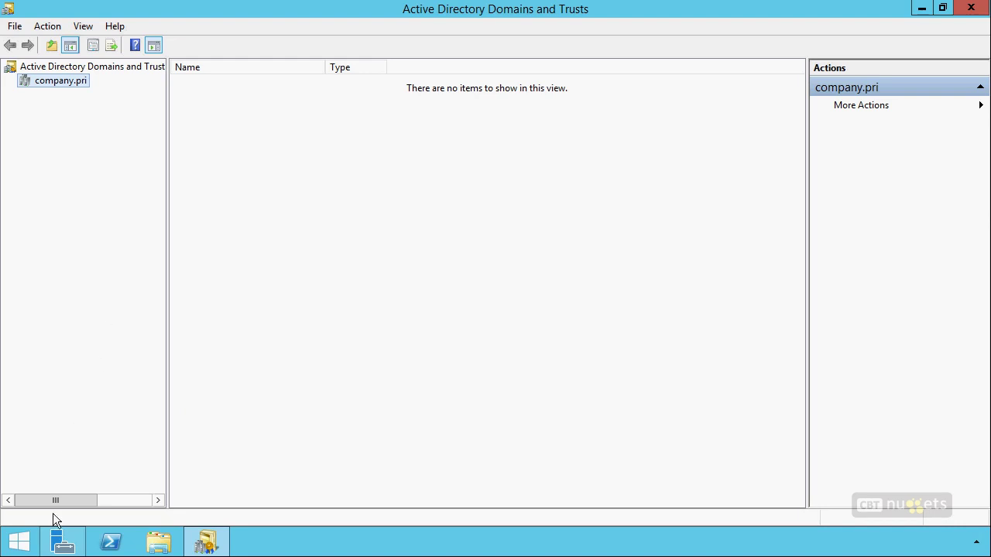
click(62, 542)
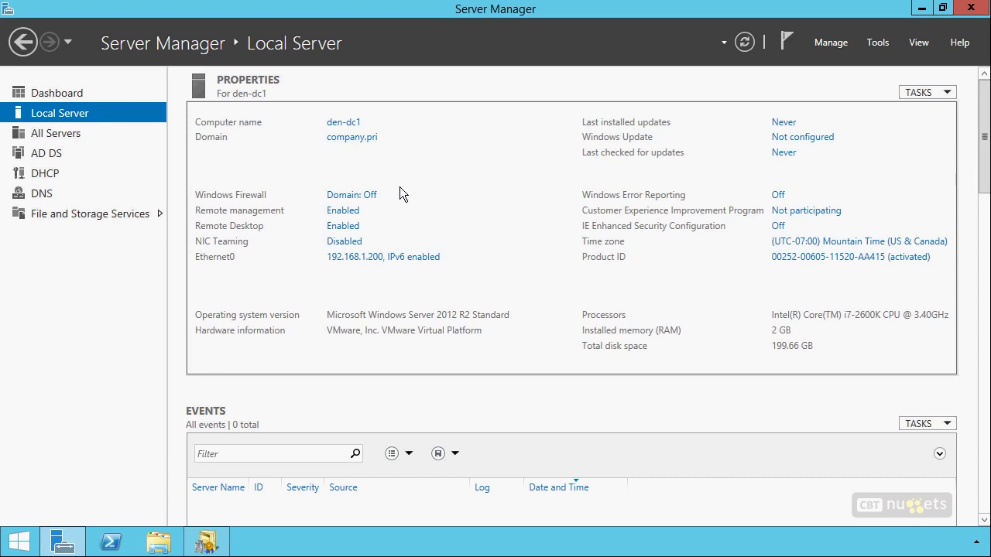
Start a Remote Desktop connection to 192.168.1.99 with mstsc
key(super+r)
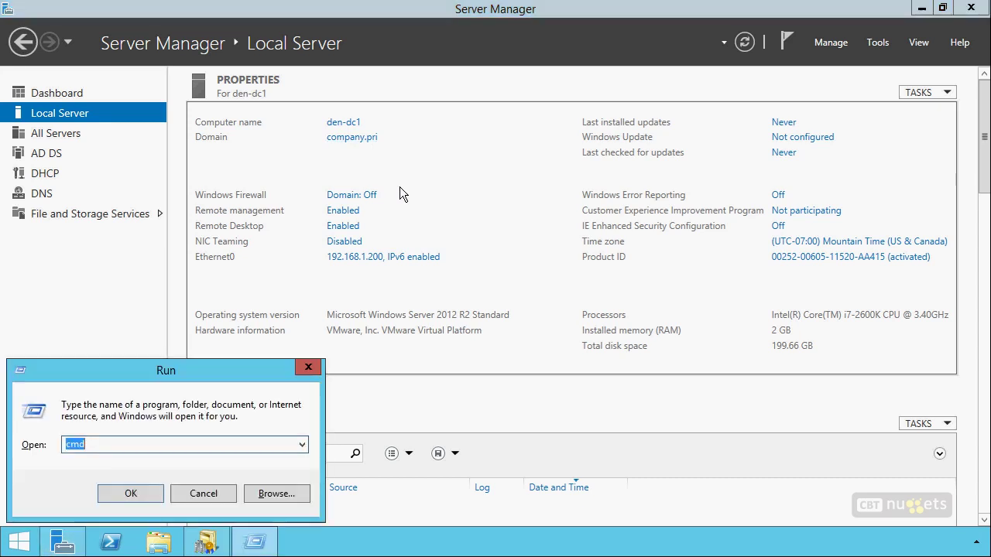
text(mstsc)
key(Return)
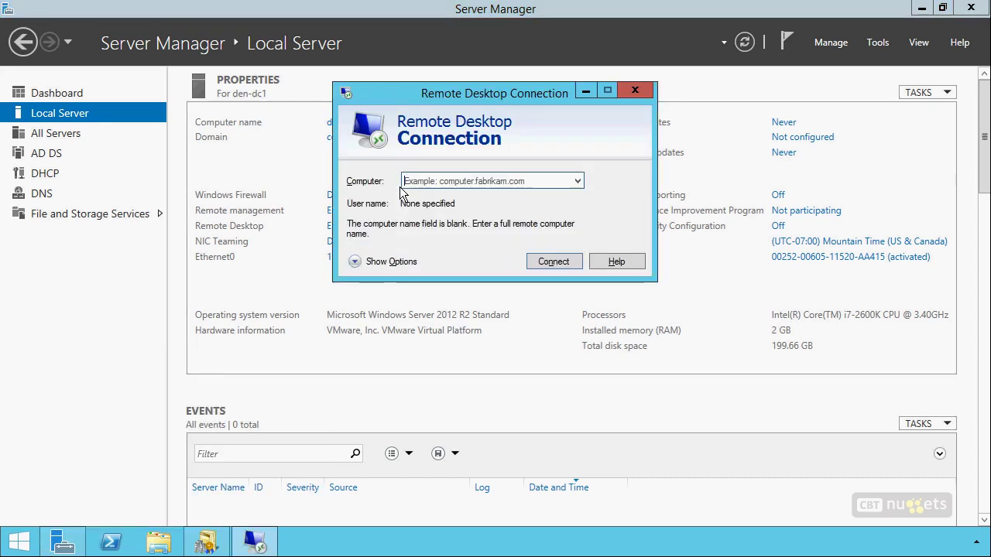
text(192.16)
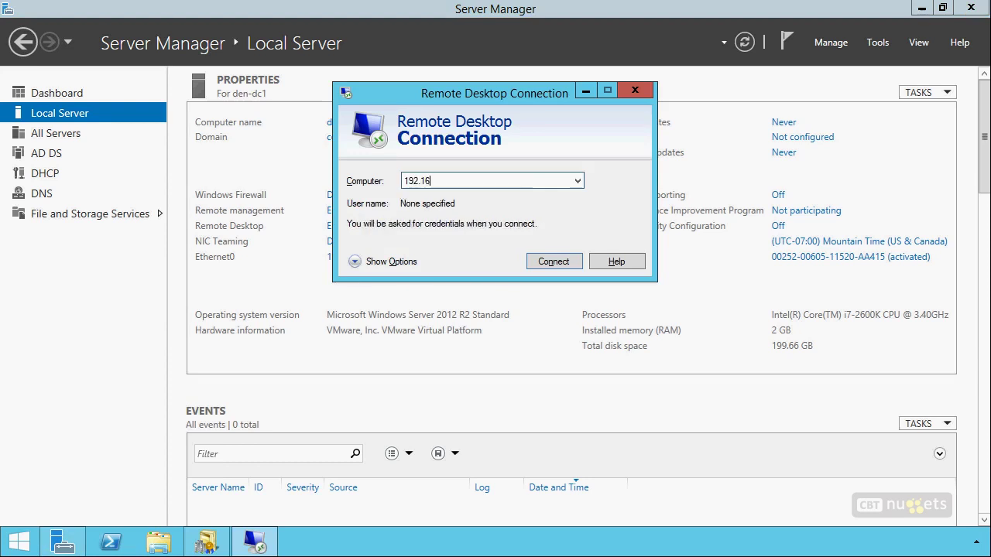
text(8.1.99)
key(Return)
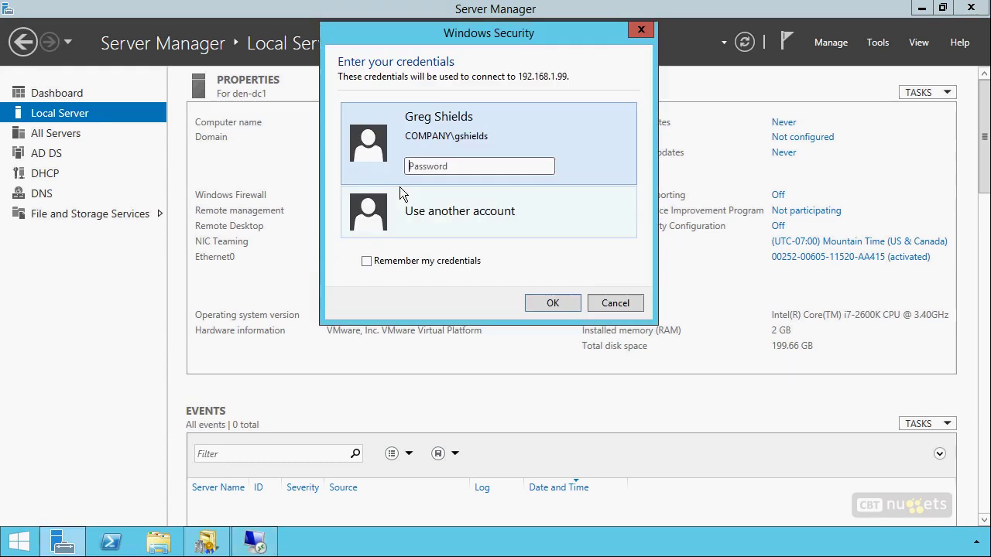
Sign in with a specialized.net administrator account, accept the certificate, and minimize the session
click(402, 194)
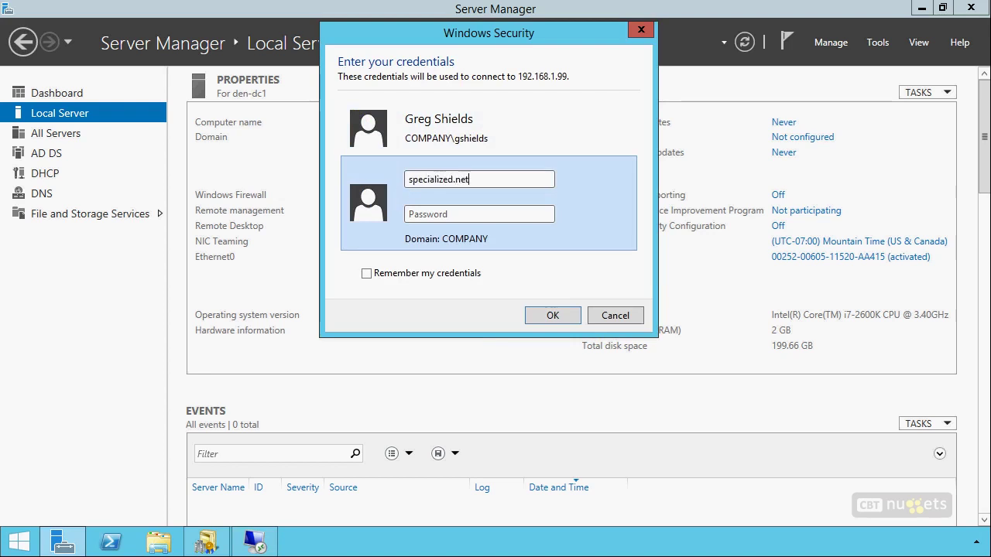
key(Tab)
text(Pa$$w0rd)
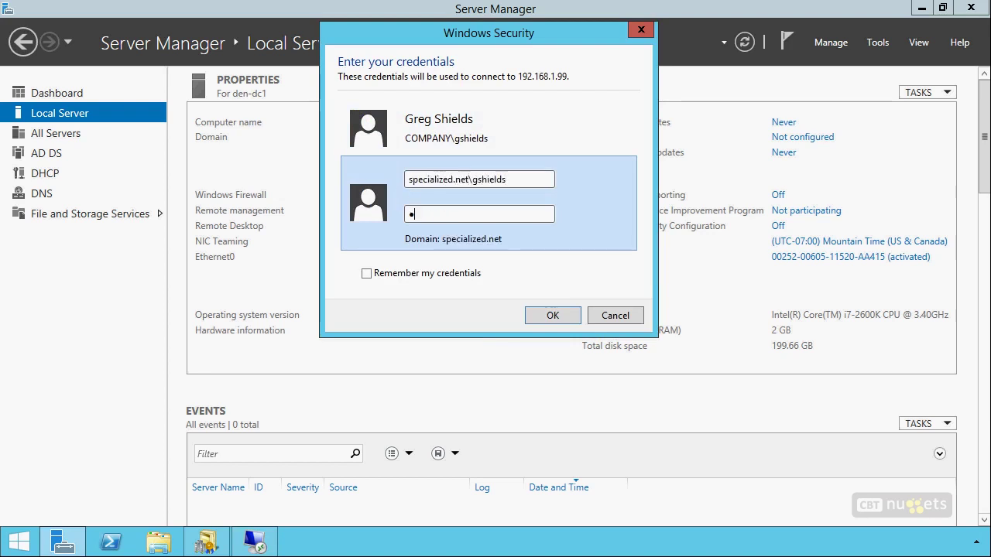
key(Return)
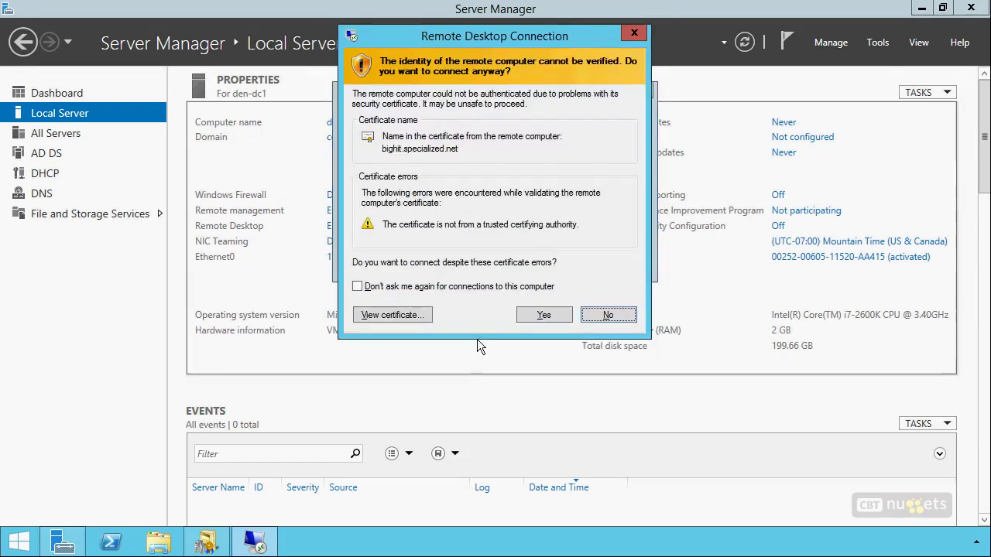
click(536, 316)
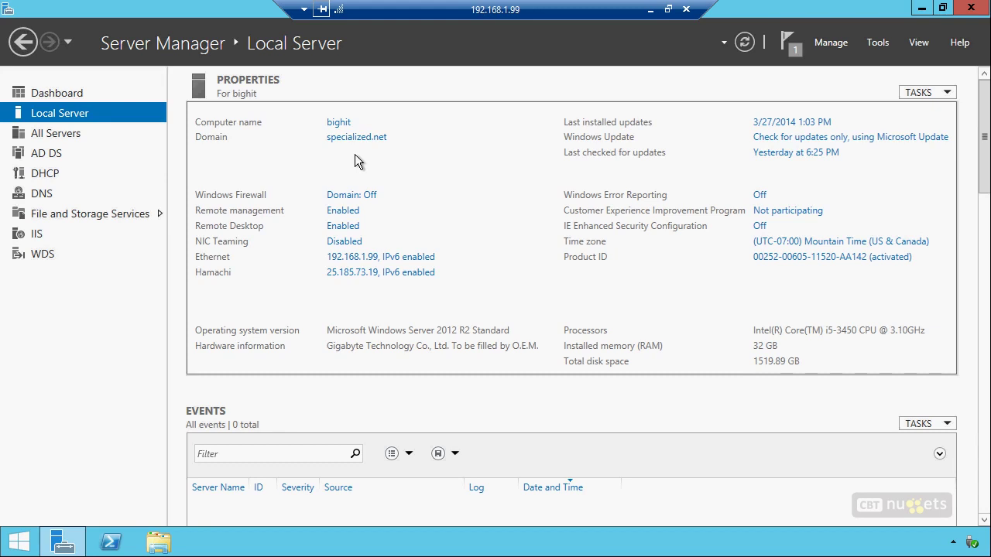
click(650, 11)
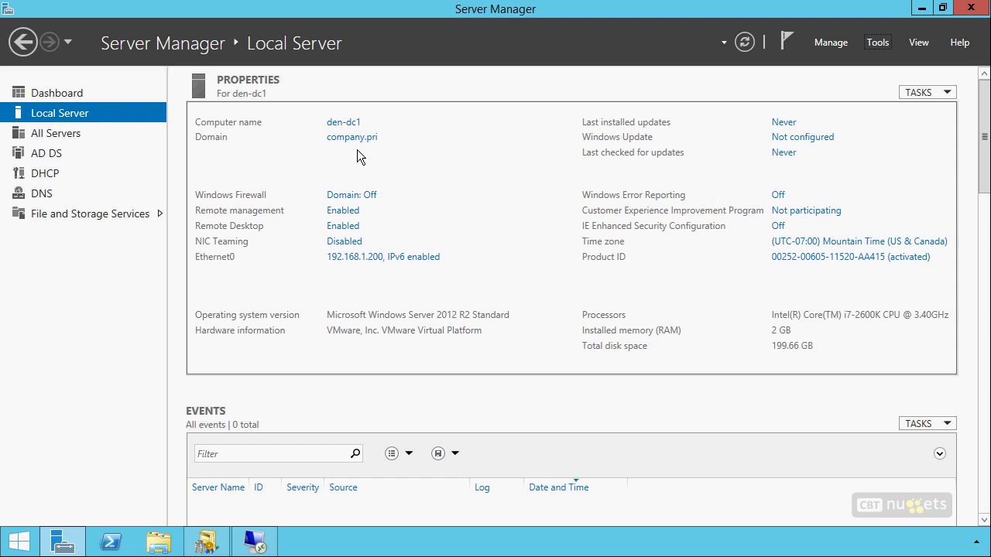
Open DNS Manager on DEN-DC1 and start a new conditional forwarder under Forward Lookup Zones
click(882, 43)
click(823, 232)
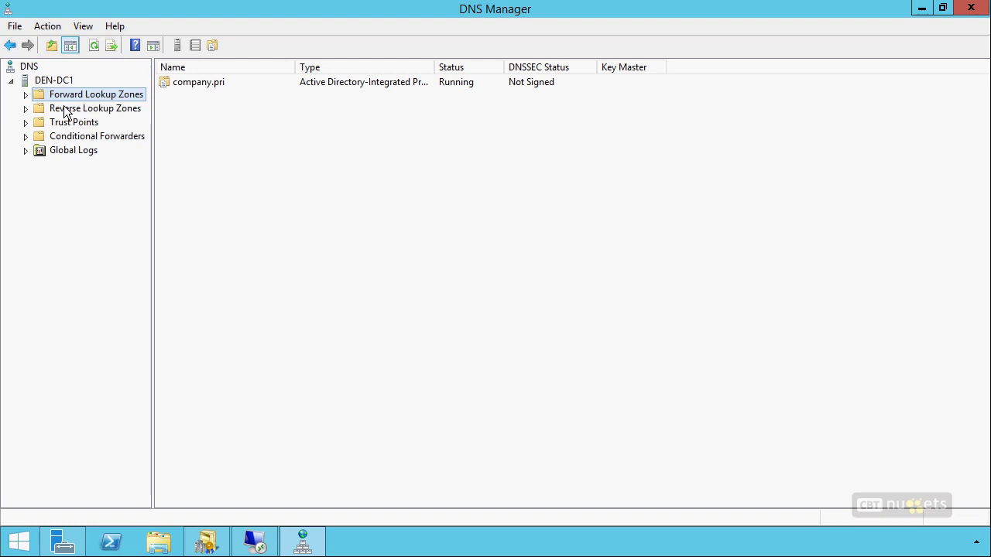
click(25, 95)
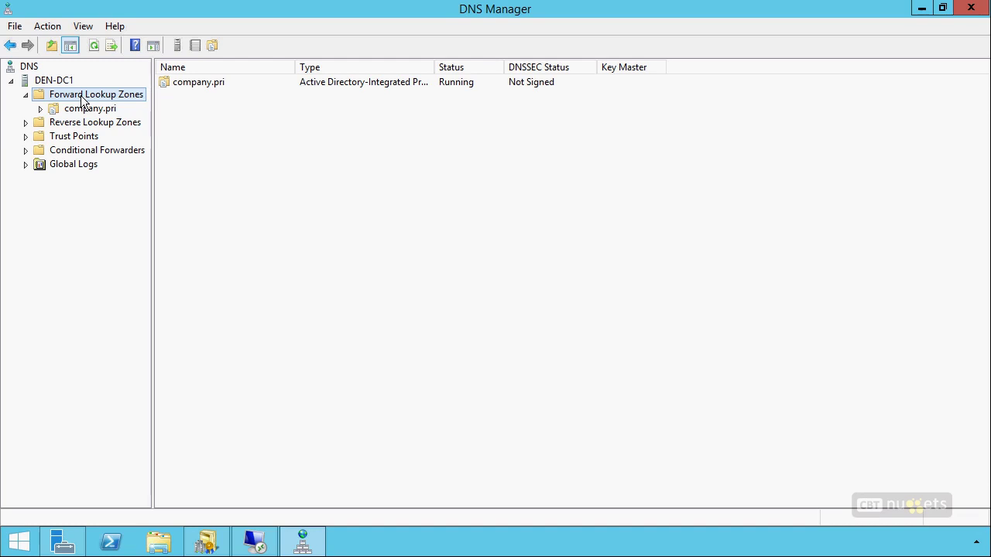
click(127, 152)
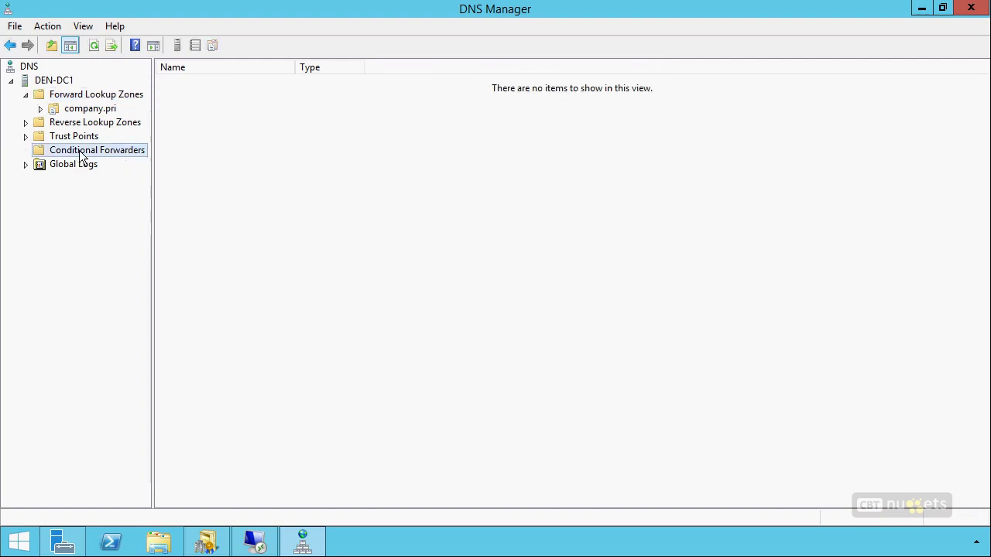
right_click(82, 154)
click(120, 161)
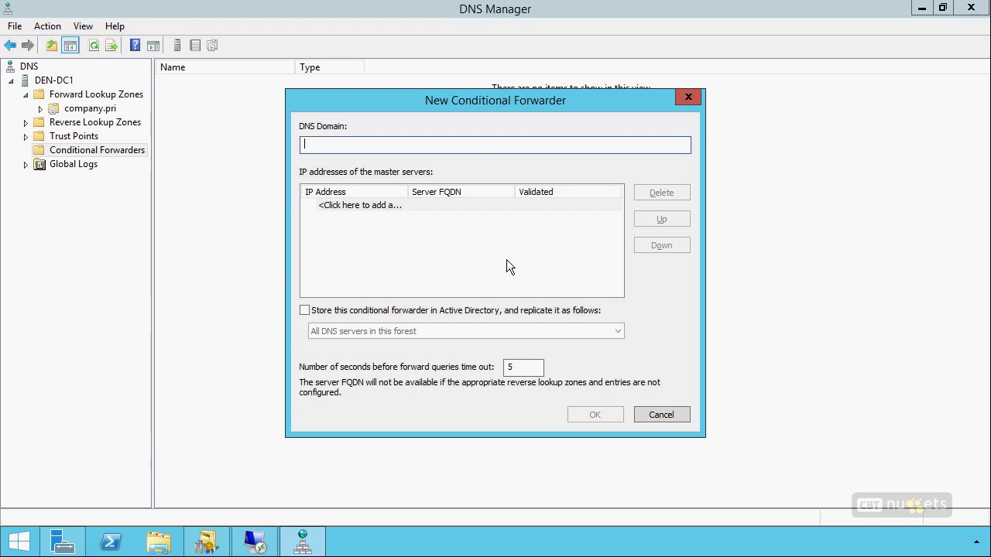
Create a specialized.net conditional forwarder to 192.168.1.99, stored in Active Directory
text(specialized.net)
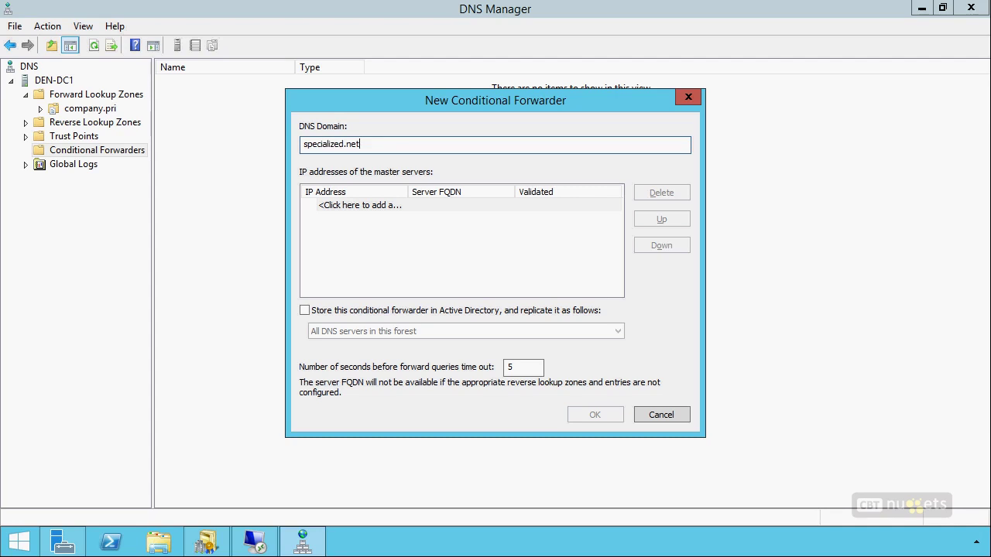
key(Tab)
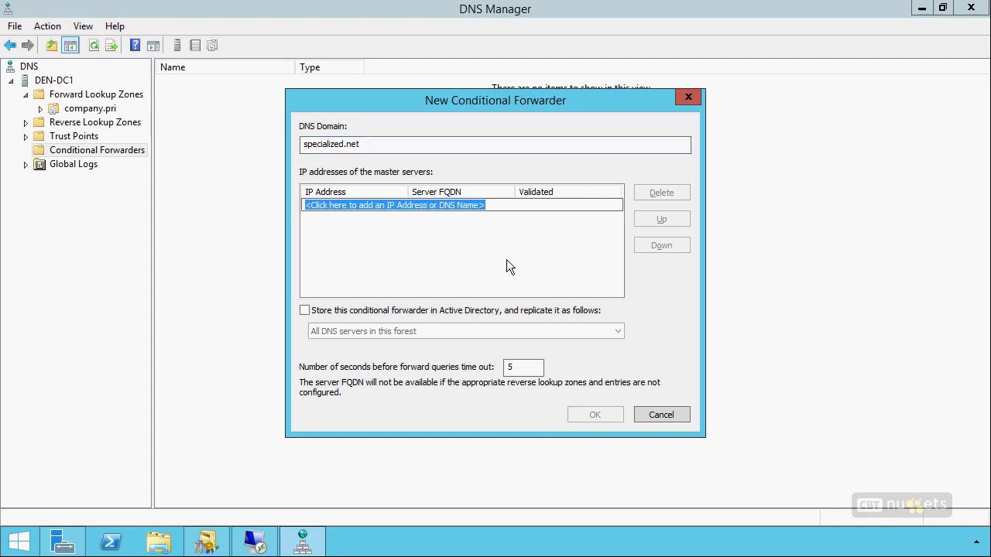
text(192.168.)
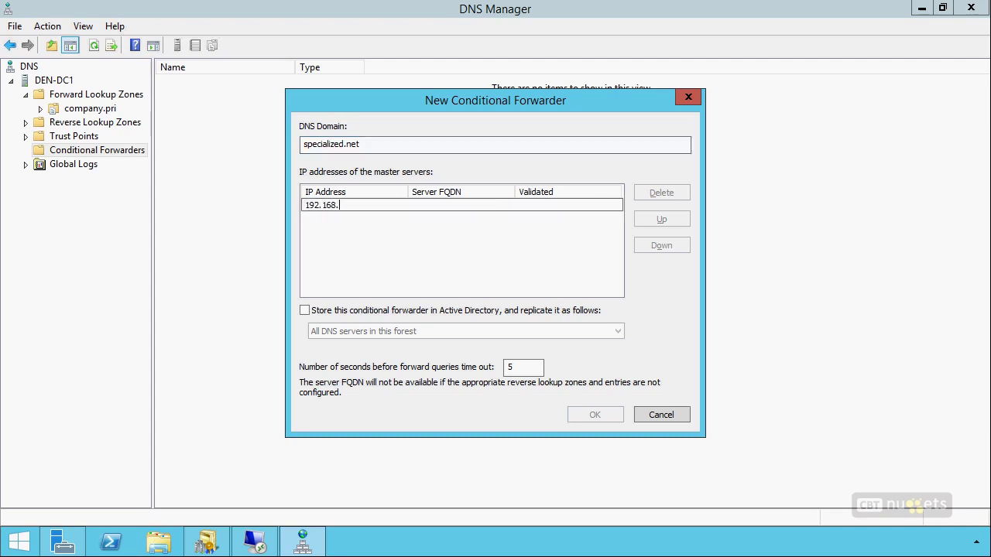
text(1.198)
key(BackSpace)
key(BackSpace)
key(BackSpace)
text(99)
key(Tab)
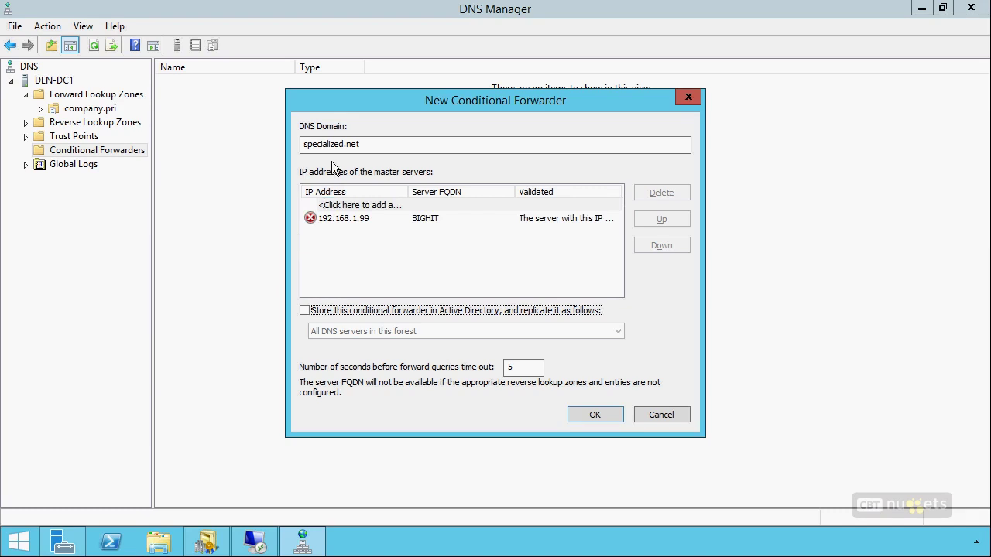
click(381, 312)
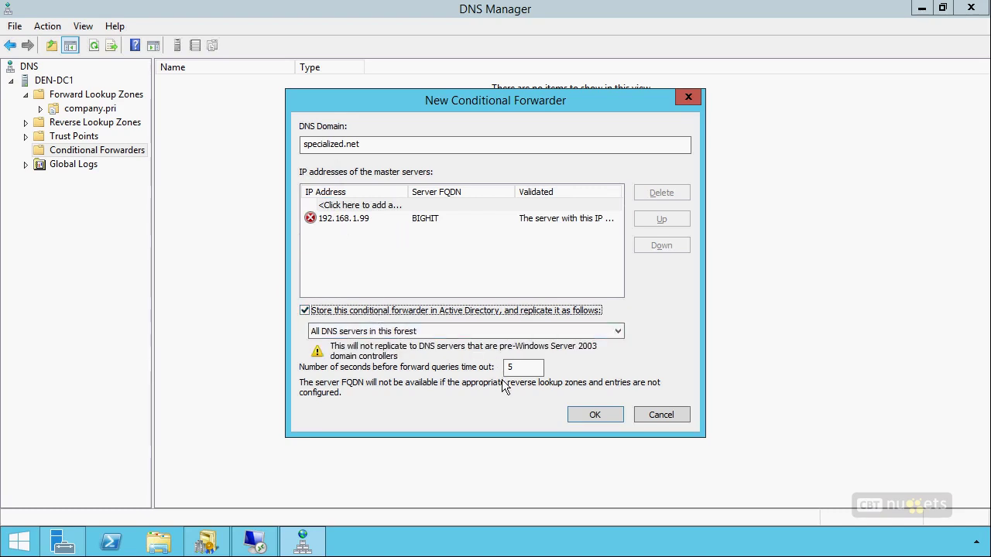
click(595, 415)
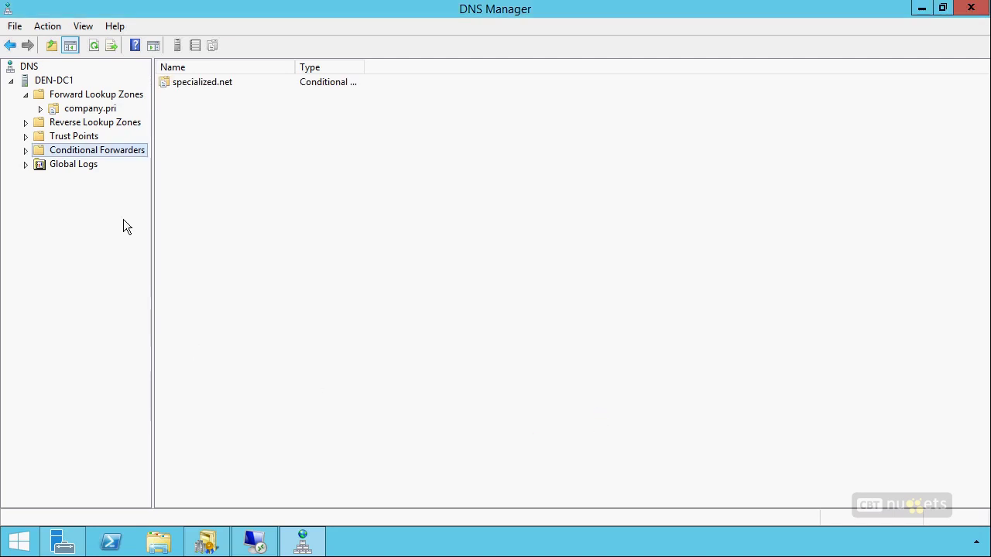
Verify the specialized.net forwarder lists master server 192.168.1.99, then return to the remote session
click(27, 151)
click(86, 164)
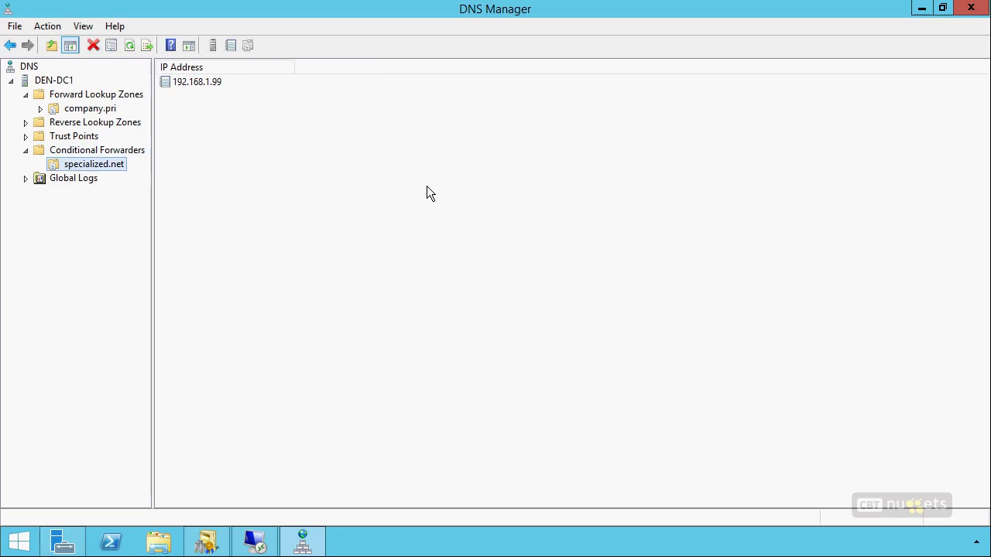
click(217, 81)
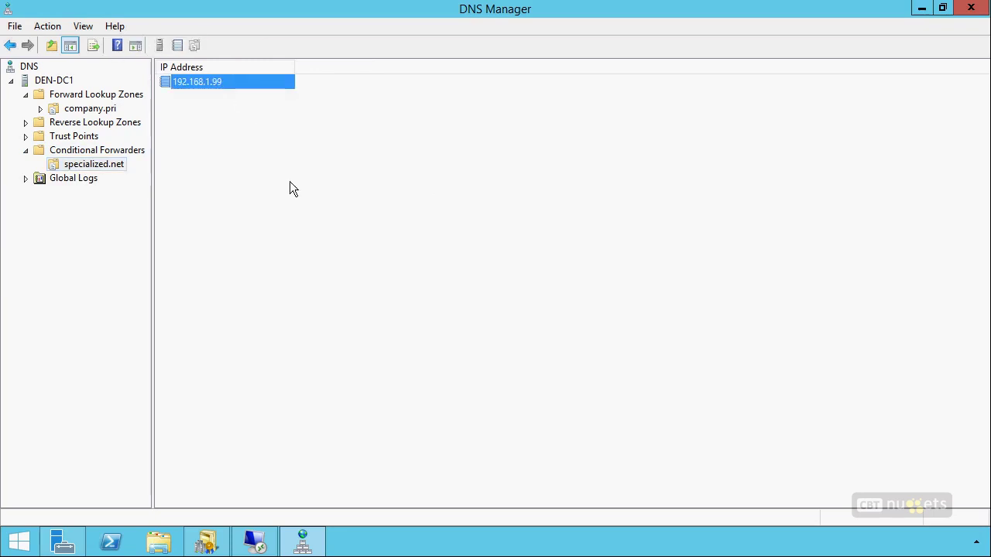
click(335, 351)
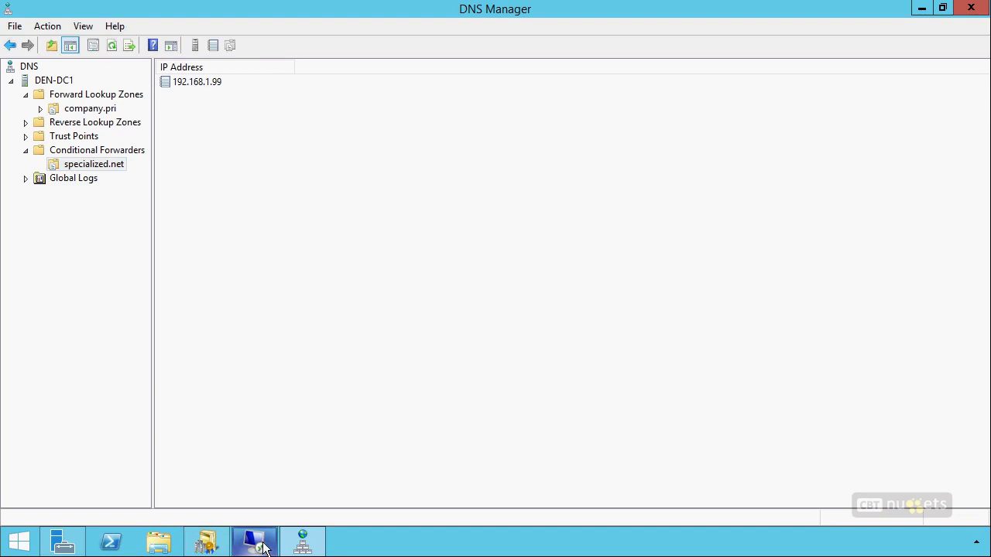
click(259, 543)
On the remote server, start a company.pri conditional forwarder in DNS Manager with master address 192.168.1
click(876, 42)
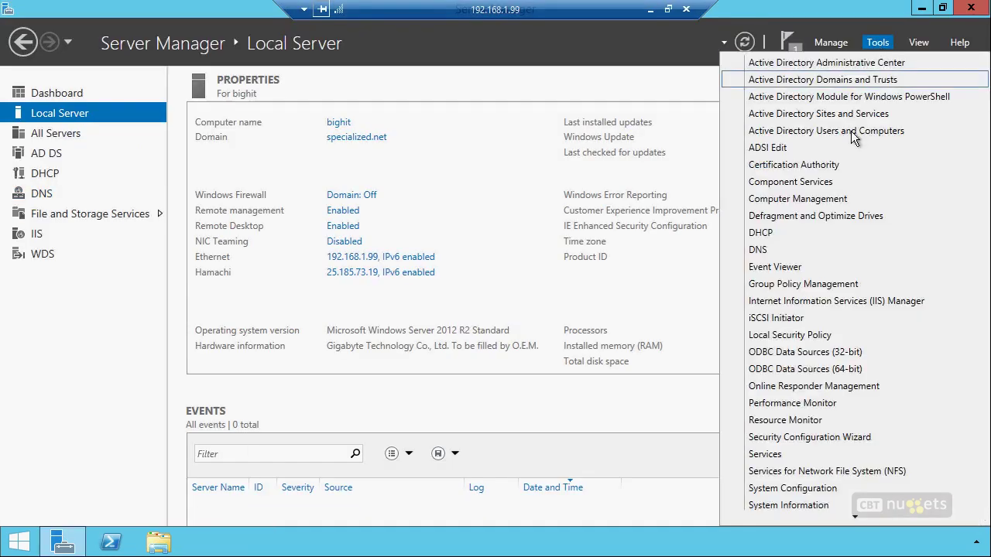
click(761, 250)
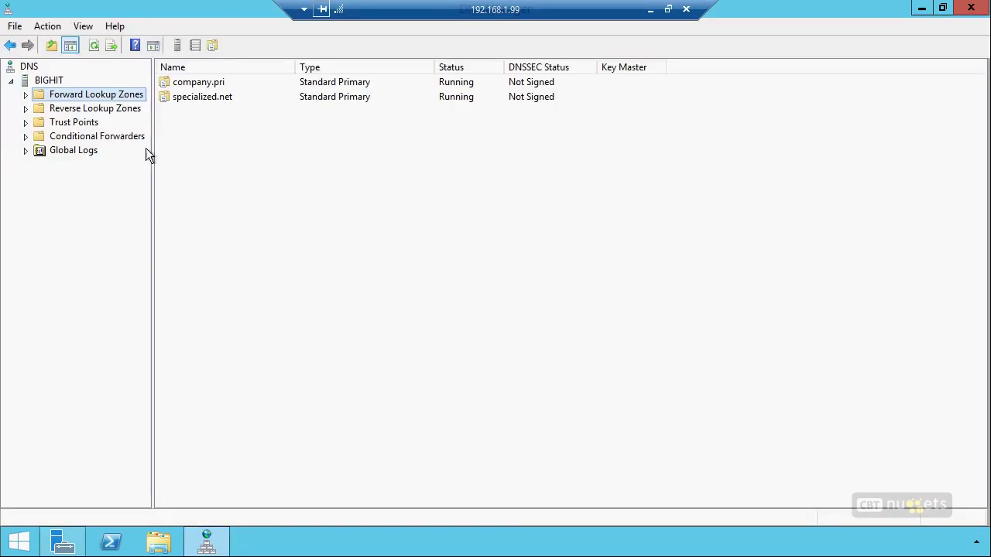
click(26, 95)
click(25, 96)
click(75, 138)
right_click(75, 138)
click(100, 142)
text(company.pri)
key(Tab)
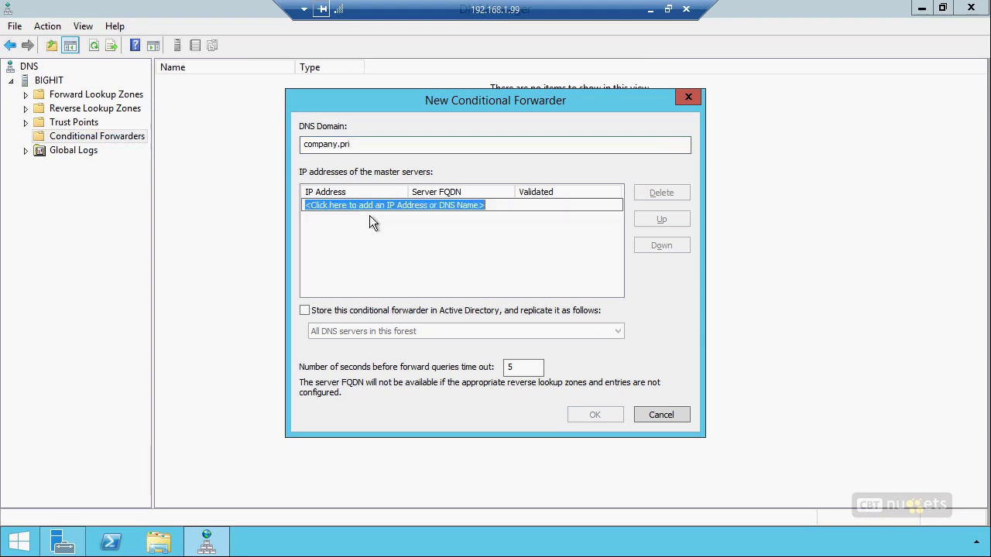
text(192.168.1)
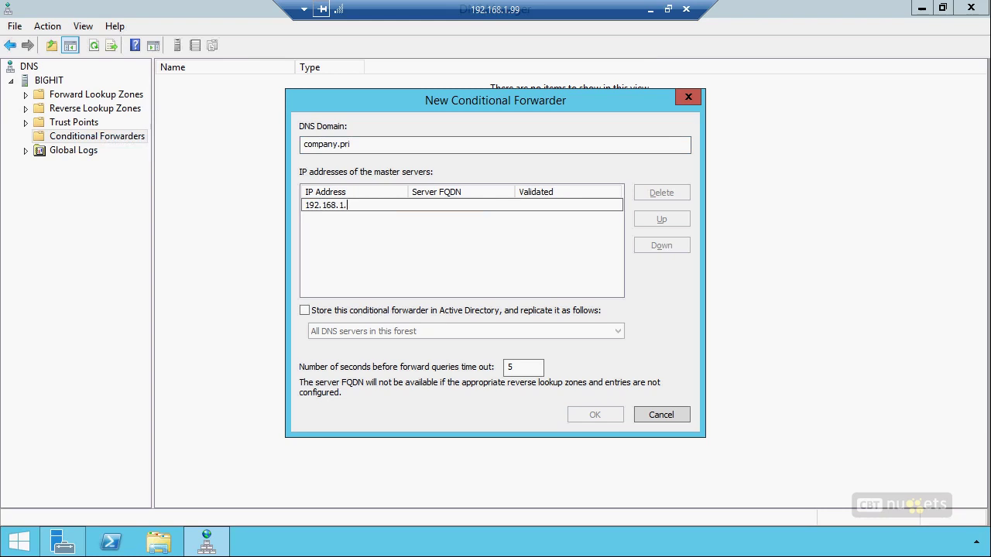
text(.)
Check the local server's IPv4 address (192.168.1.200) with ipconfig, then return to the remote session
click(650, 9)
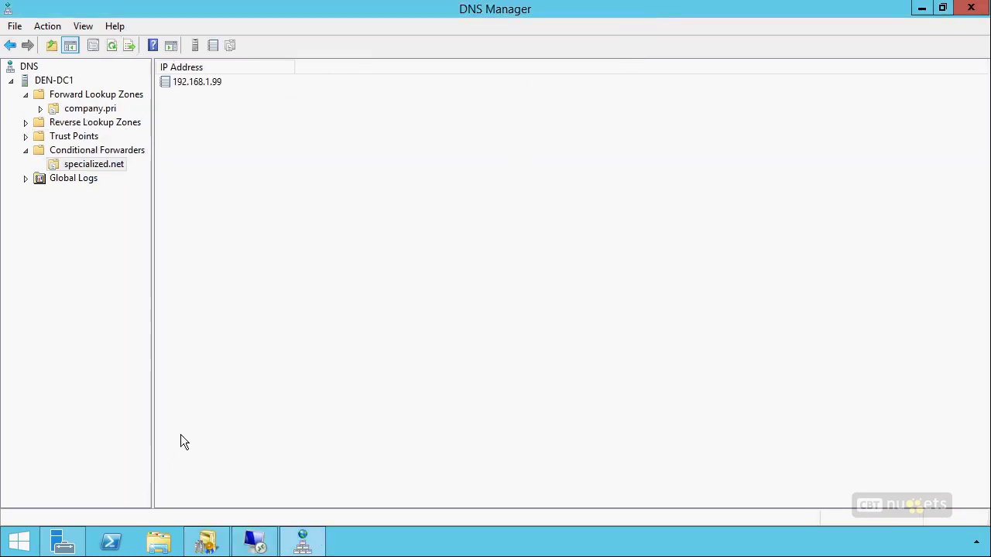
key(super+r)
key(Return)
text(ipconfig)
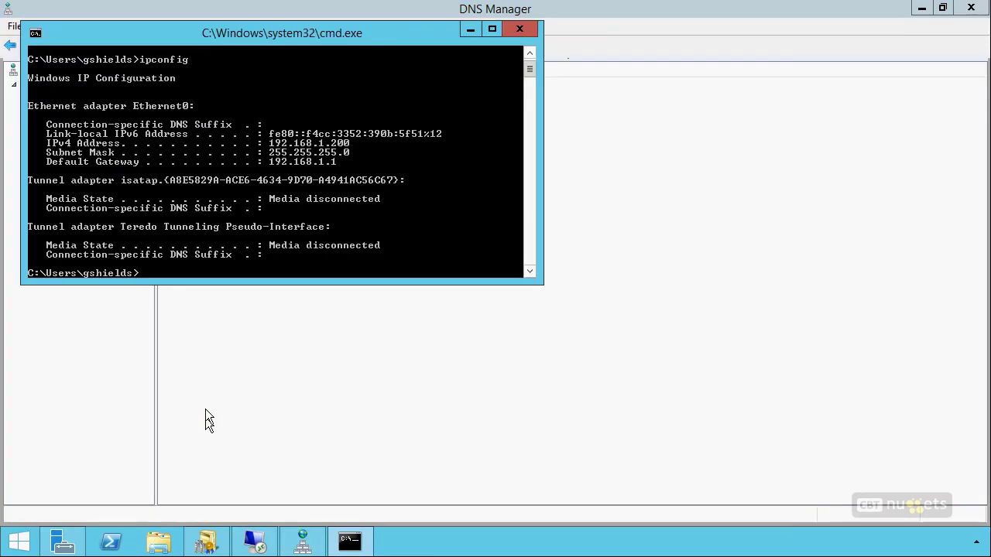
click(260, 536)
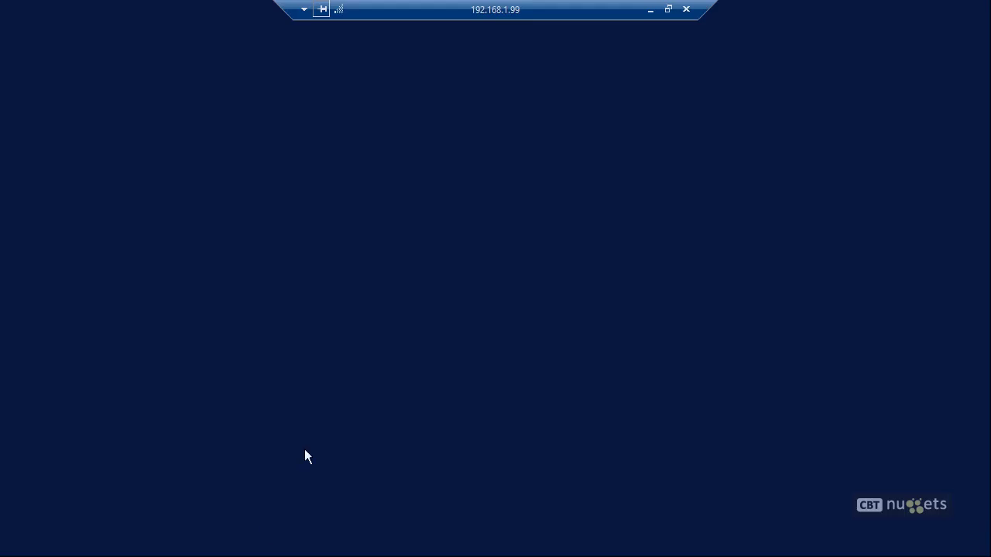
Set the company.pri forwarder to 192.168.1.200, stored in Active Directory, and dismiss the zone-already-exists error
click(376, 231)
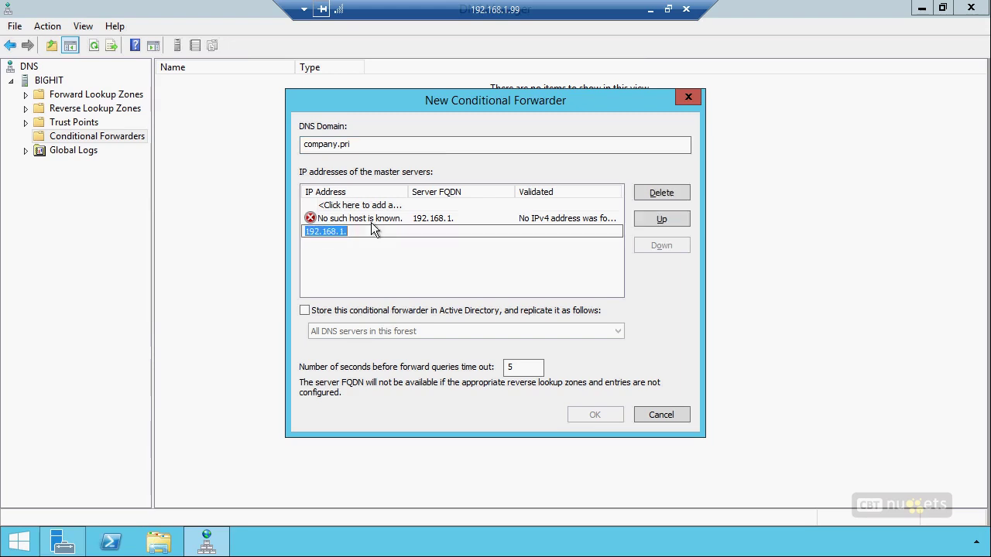
click(658, 198)
click(415, 219)
click(649, 195)
text(192.168.1.200)
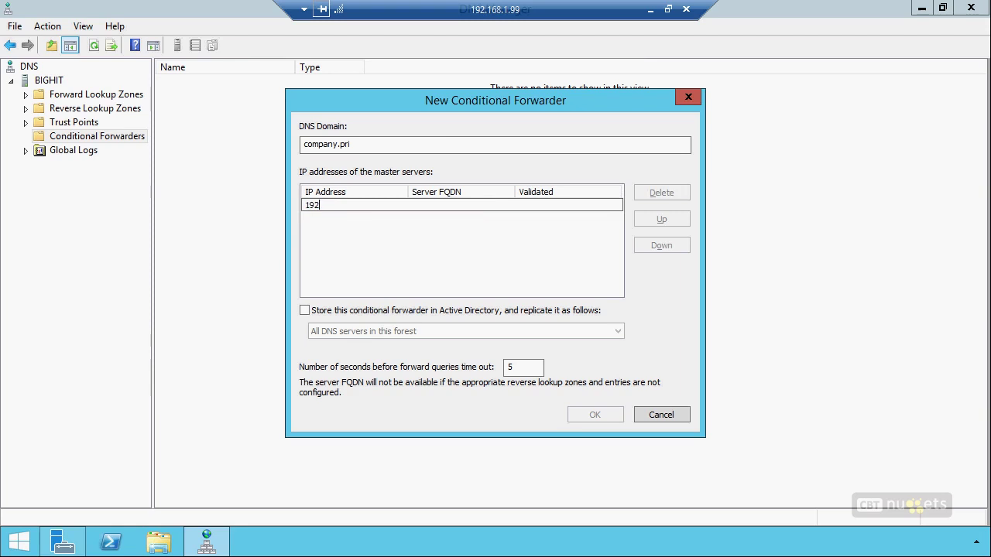
click(378, 311)
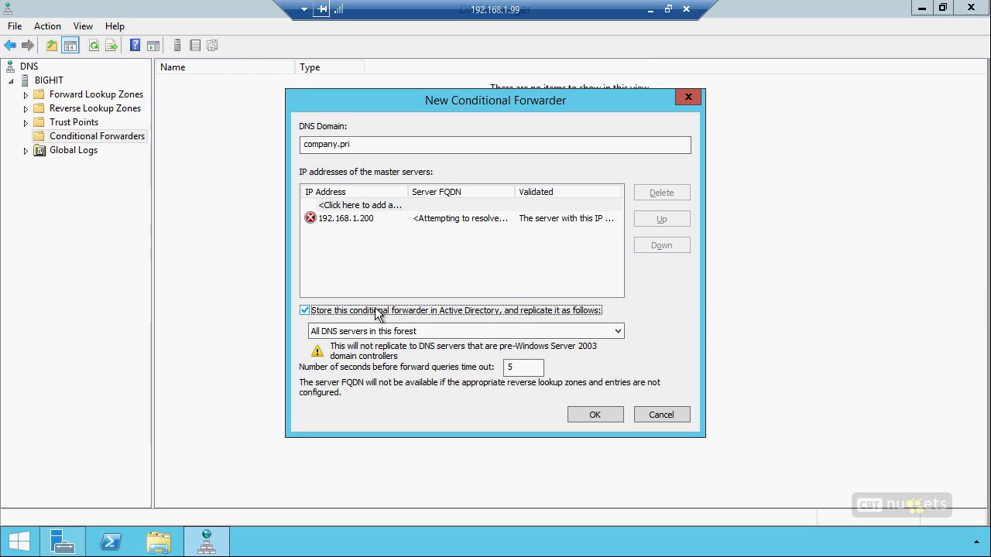
click(600, 412)
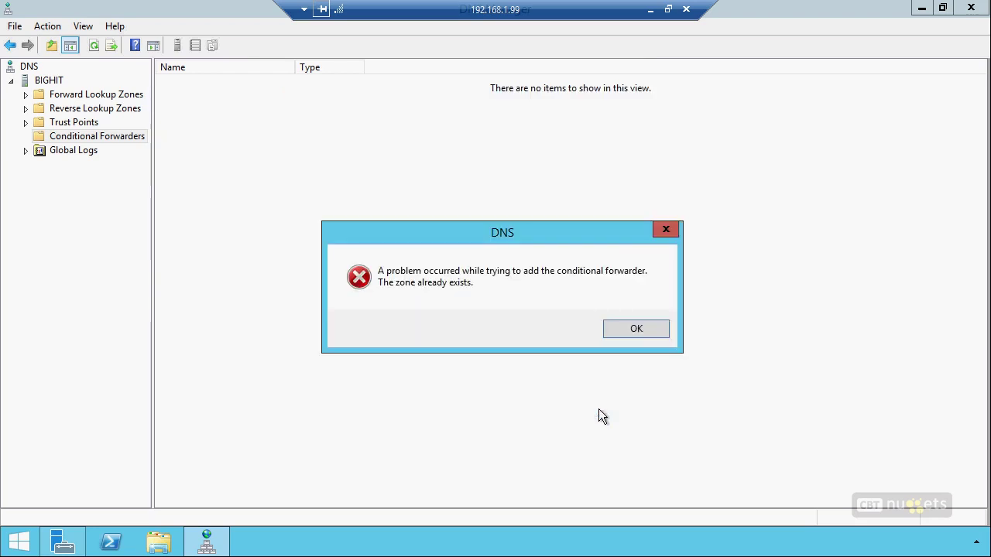
click(633, 326)
Inspect the remote Forward Lookup Zones, then return locally and close the command prompt
click(78, 96)
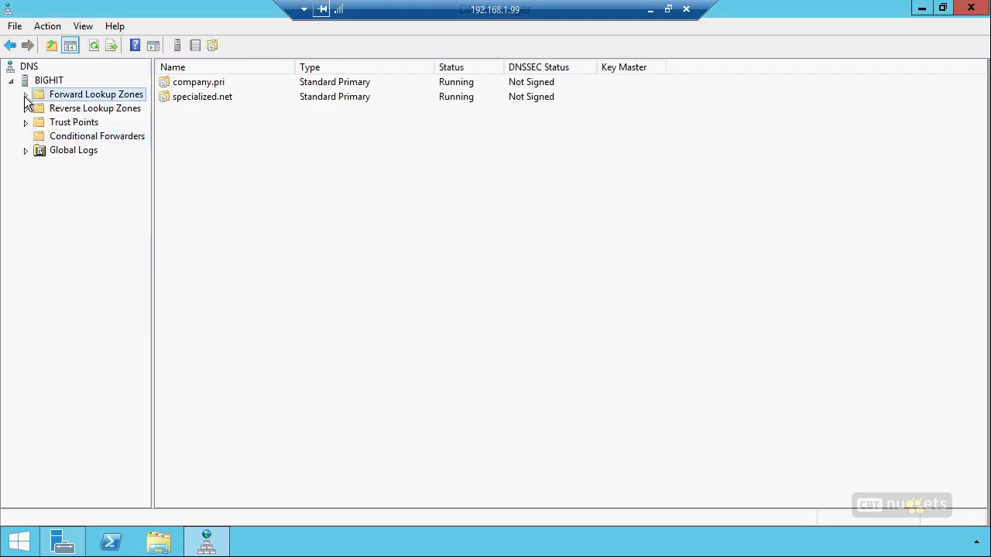
click(25, 94)
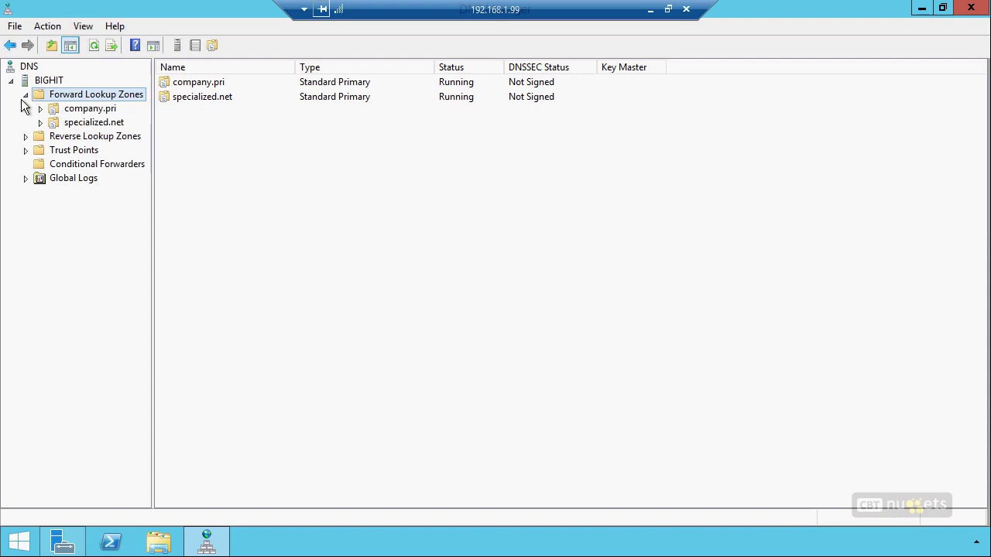
click(25, 95)
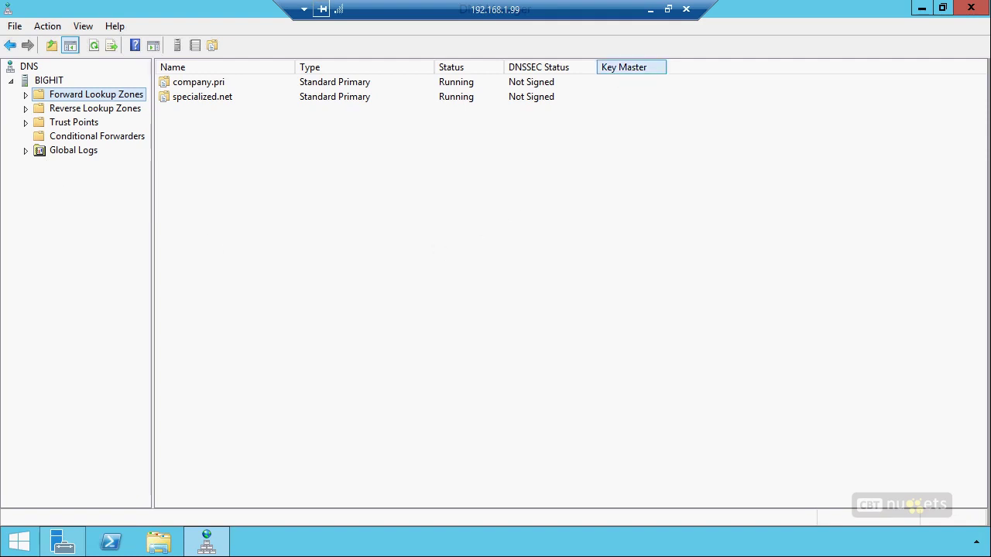
click(649, 11)
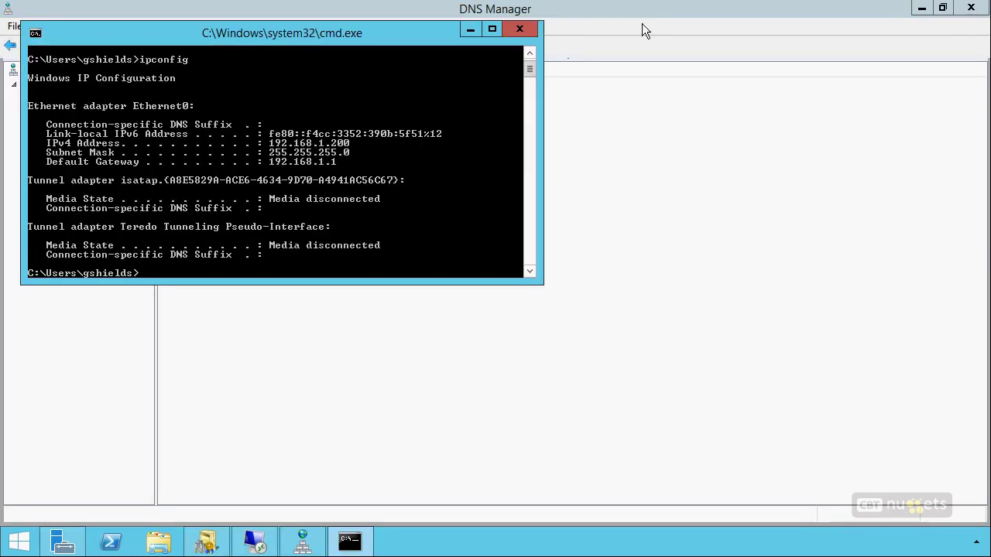
click(524, 31)
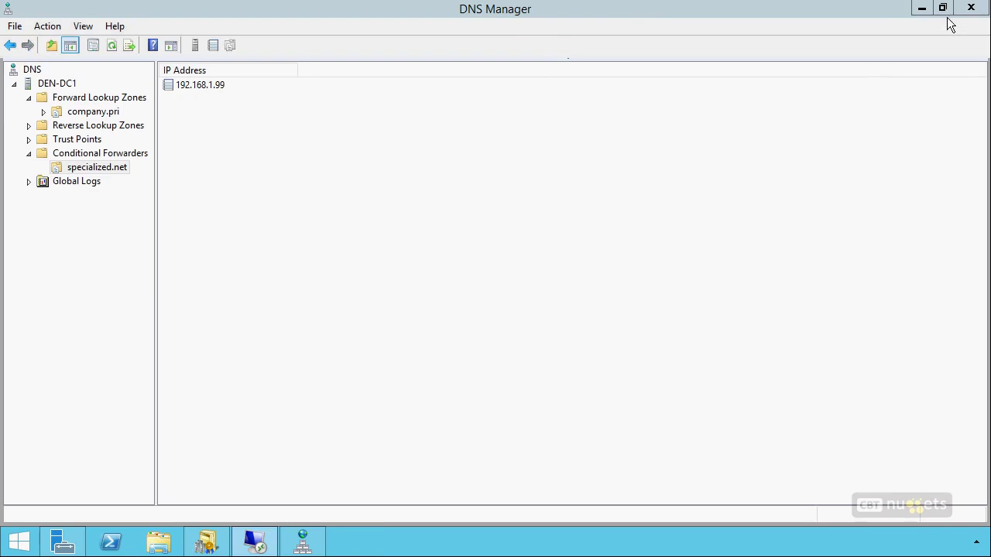
Open the company.pri Trusts properties, showing no trusts, and start the New Trust Wizard
click(922, 9)
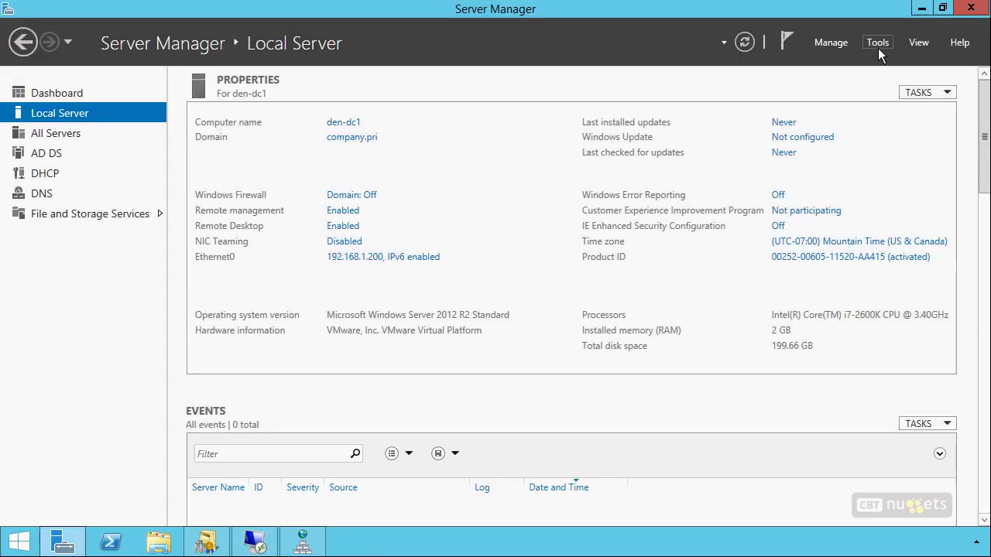
click(200, 545)
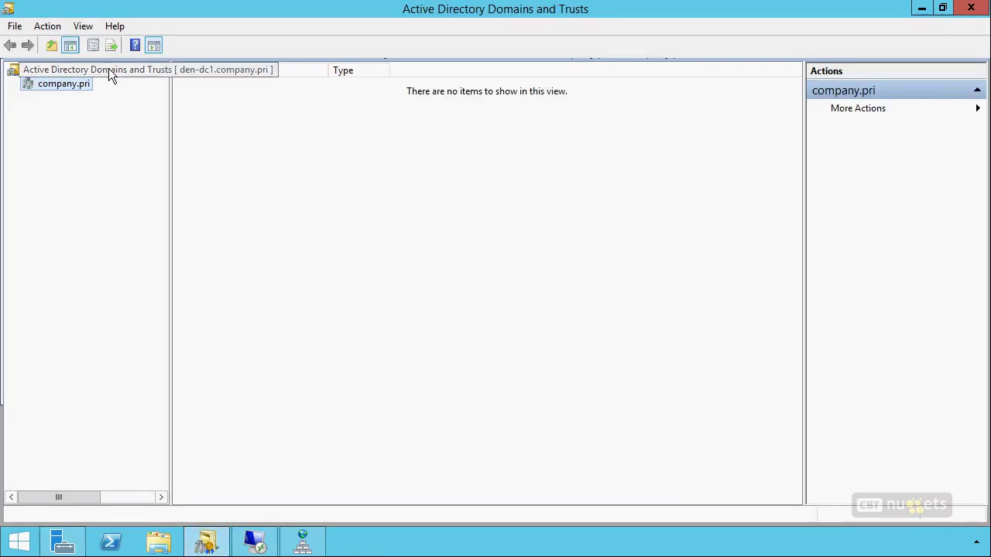
right_click(67, 83)
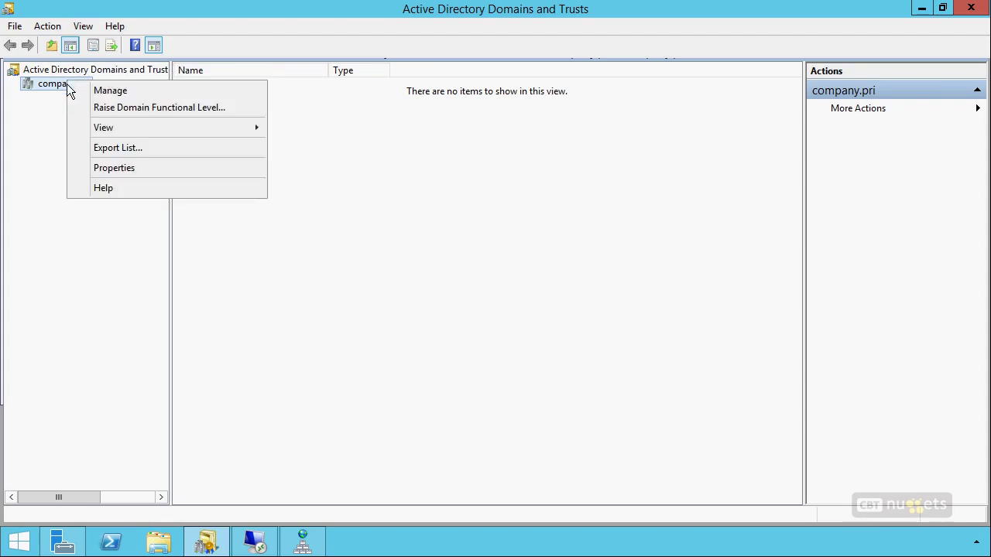
click(107, 169)
click(398, 123)
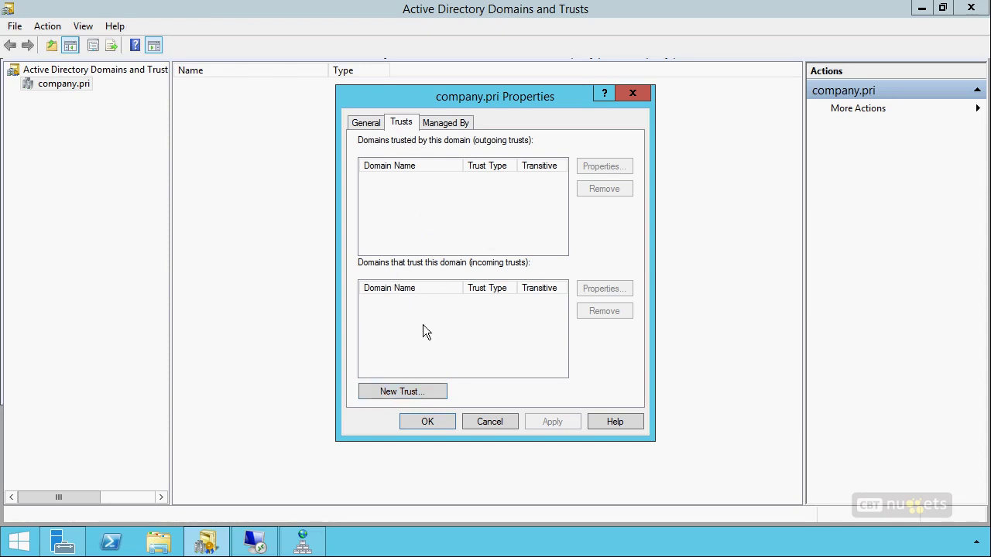
click(415, 392)
Define specialized.net as a two-way forest trust created on both this and the specified domain
click(646, 435)
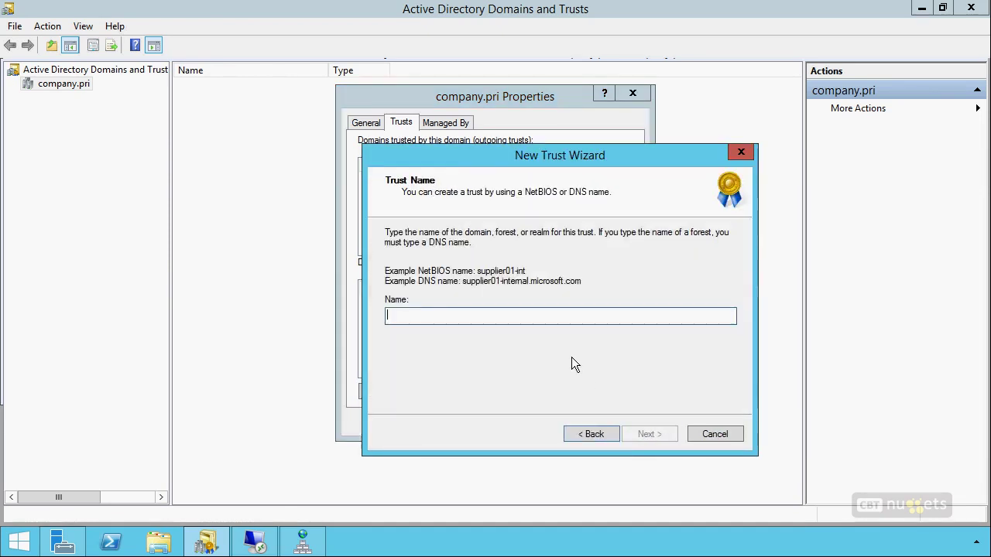
text(spe)
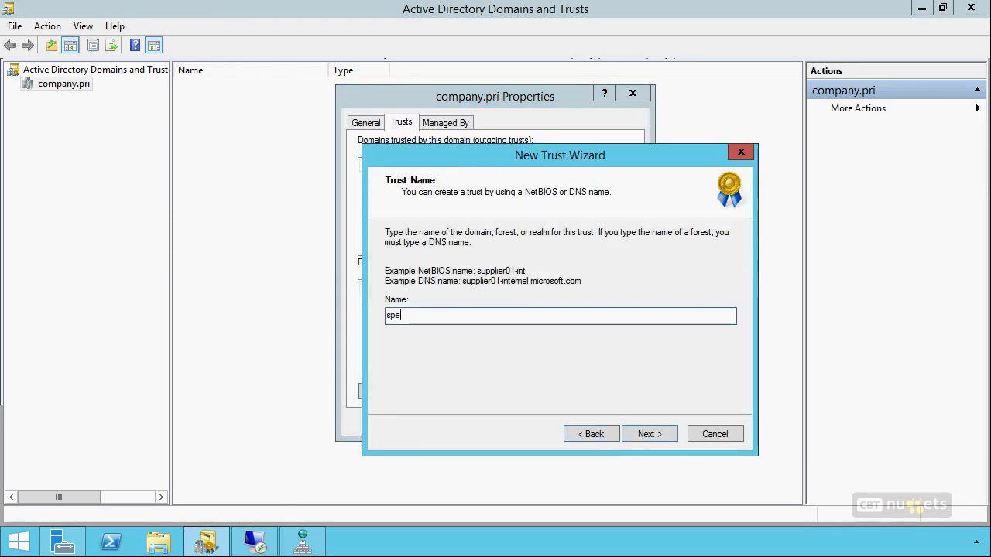
text(cialized.net)
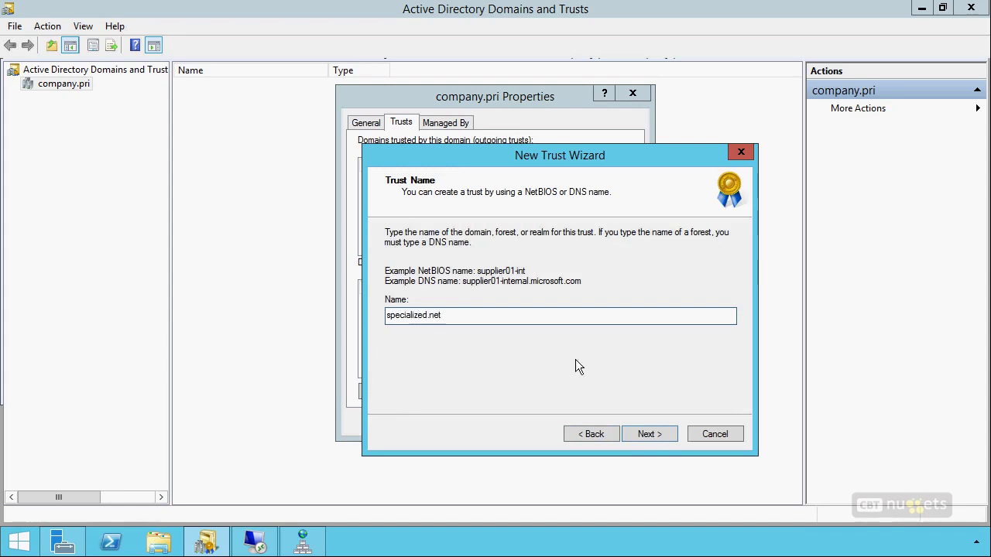
click(648, 435)
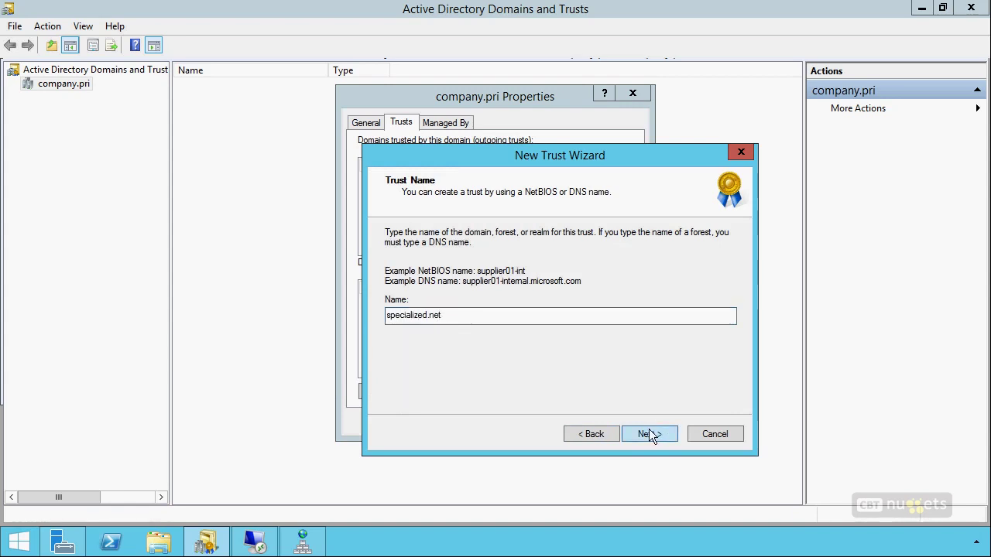
click(448, 302)
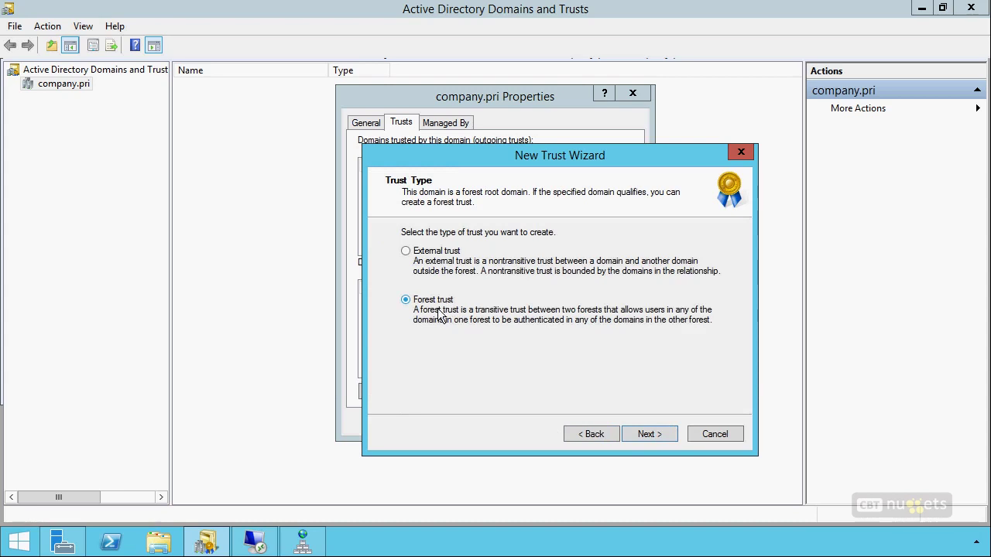
click(655, 435)
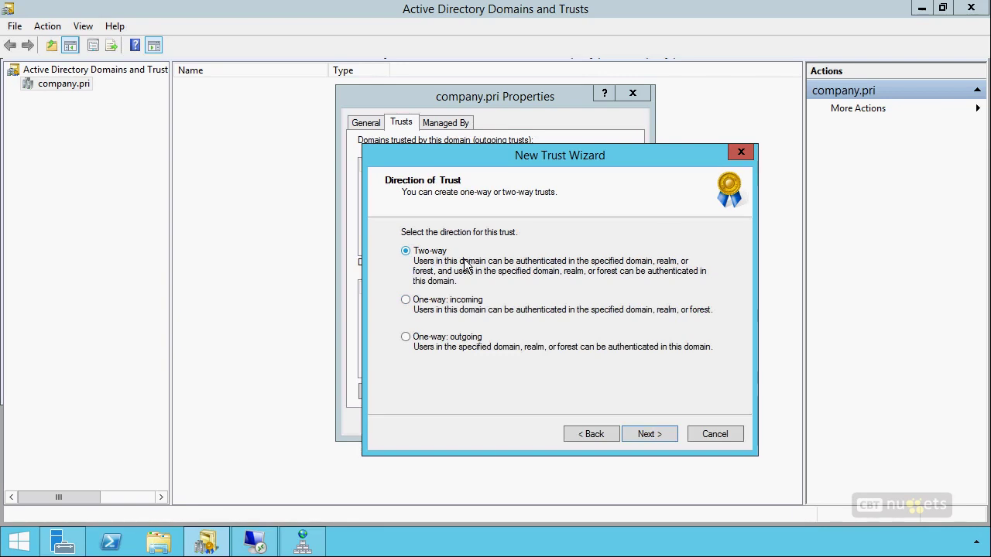
click(647, 436)
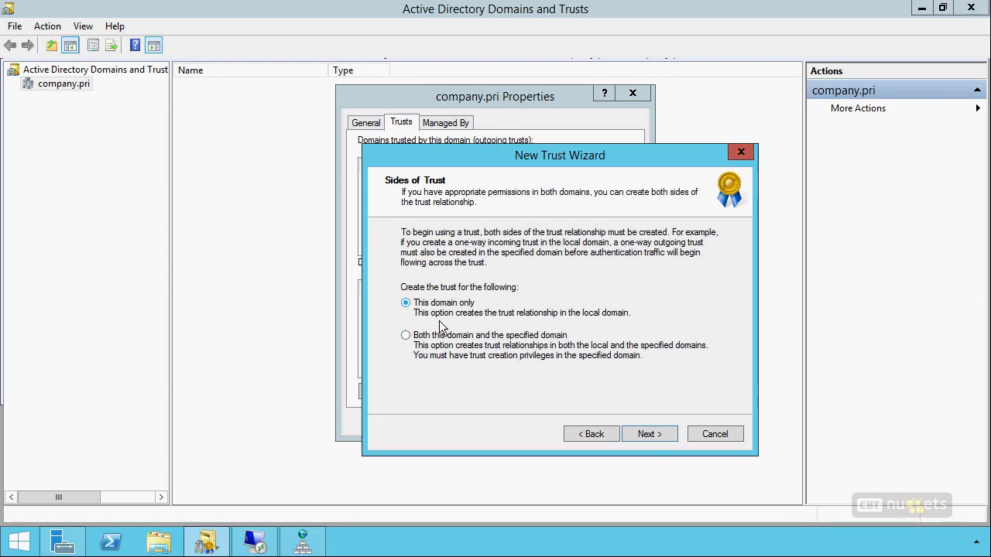
click(450, 338)
click(647, 435)
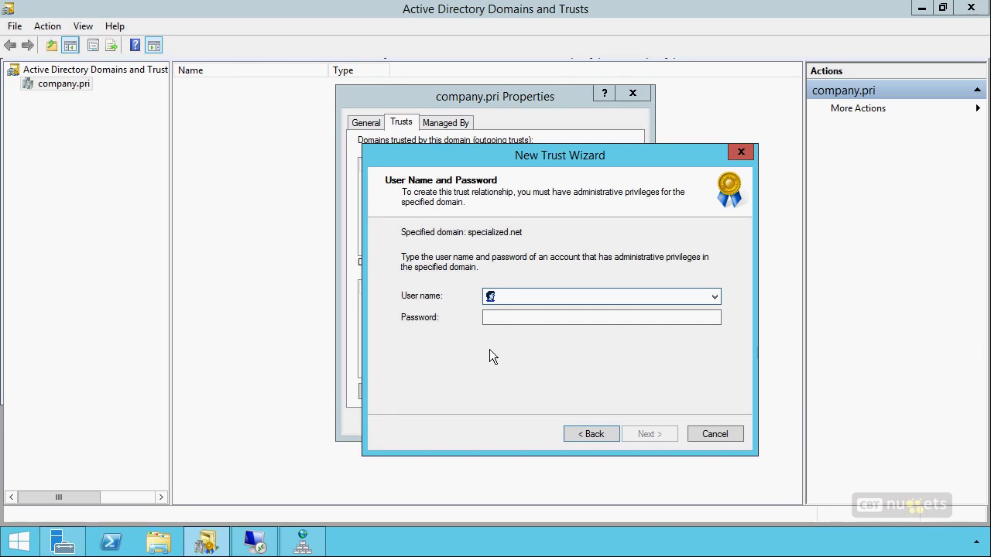
Supply the specialized.net administrator user name and password for the trust
key(Tab)
text(Pa$$w0rd)
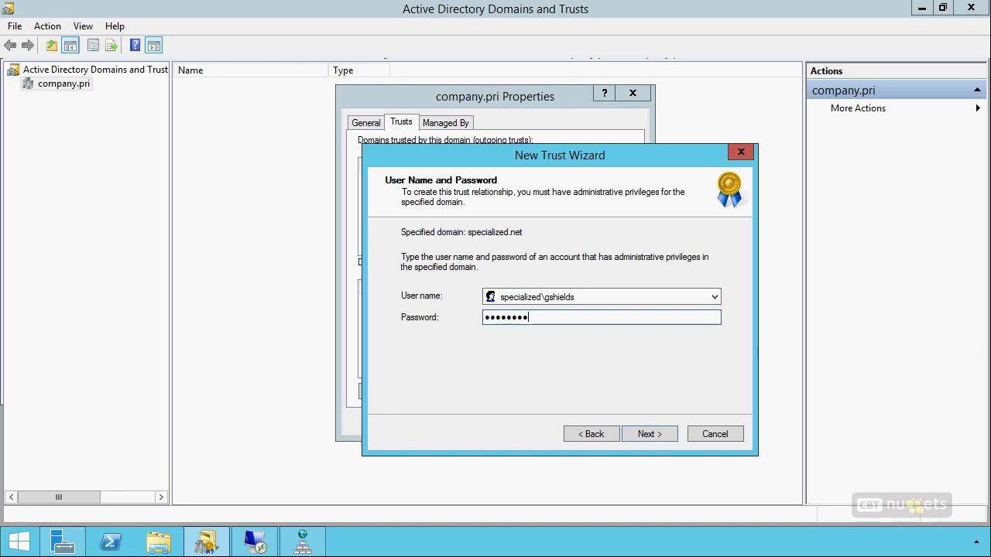
click(644, 434)
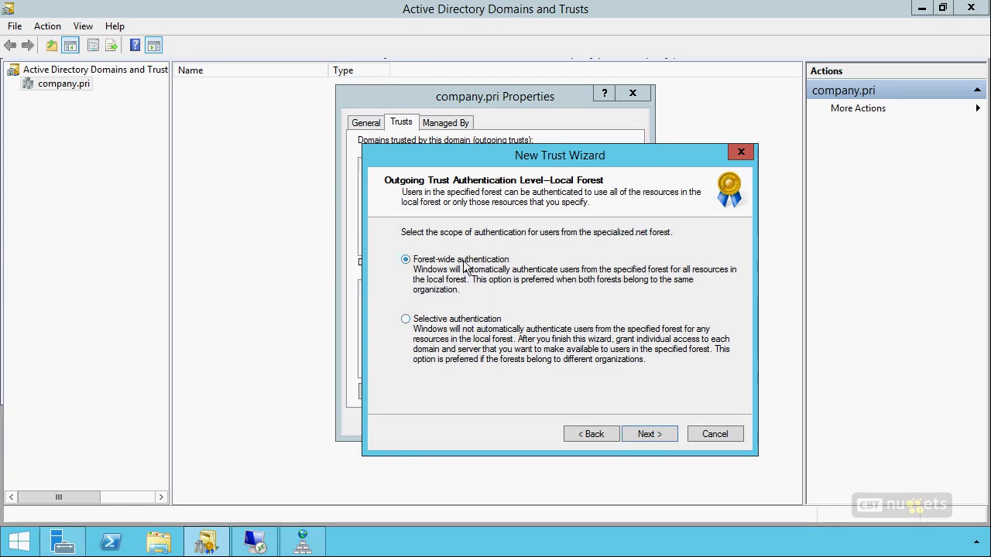
Keep forest-wide authentication for both forests, create the trust, and finish the wizard
click(649, 434)
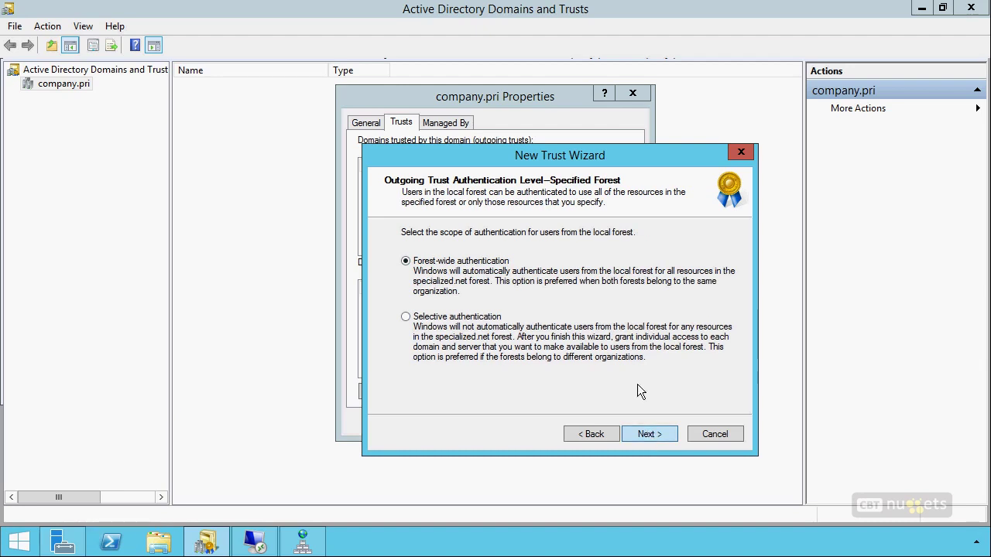
click(583, 434)
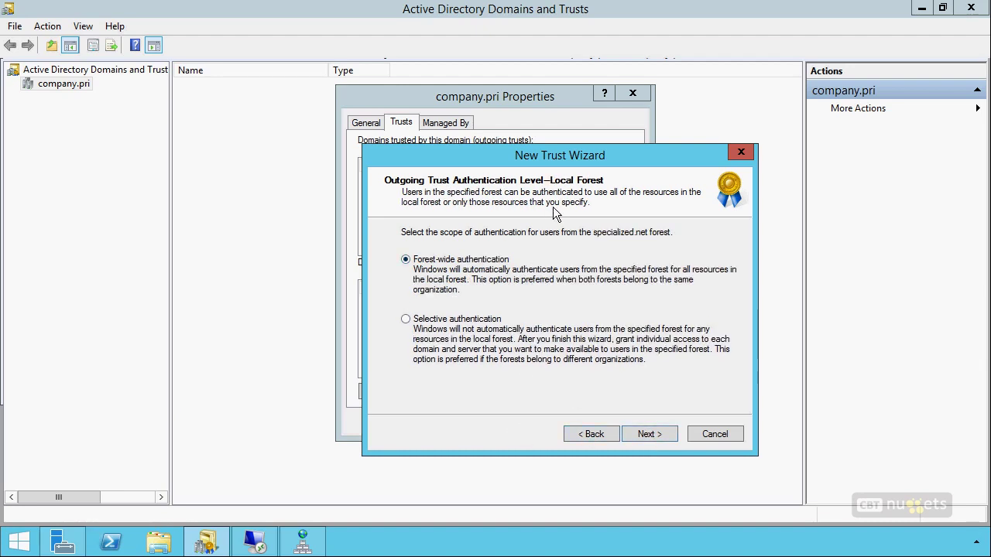
click(648, 435)
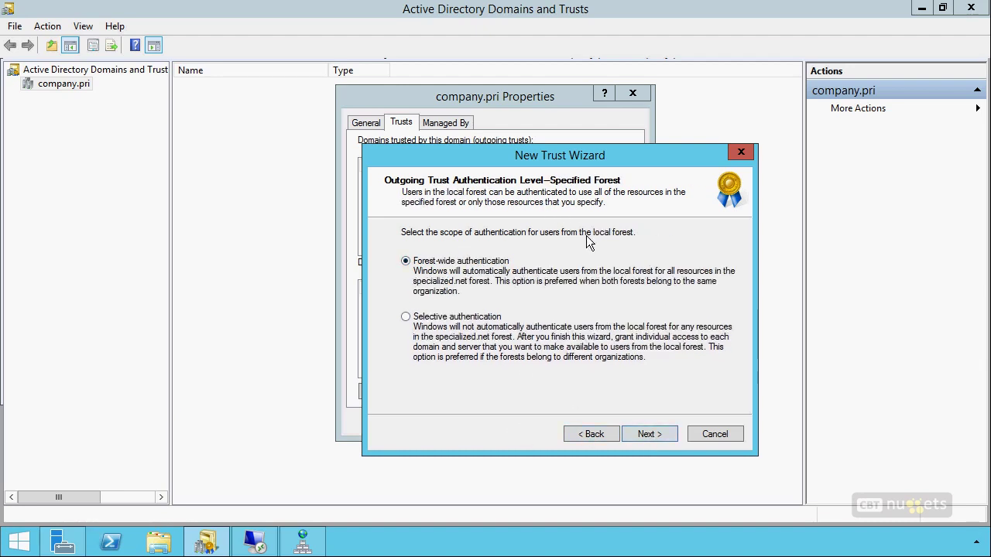
click(646, 434)
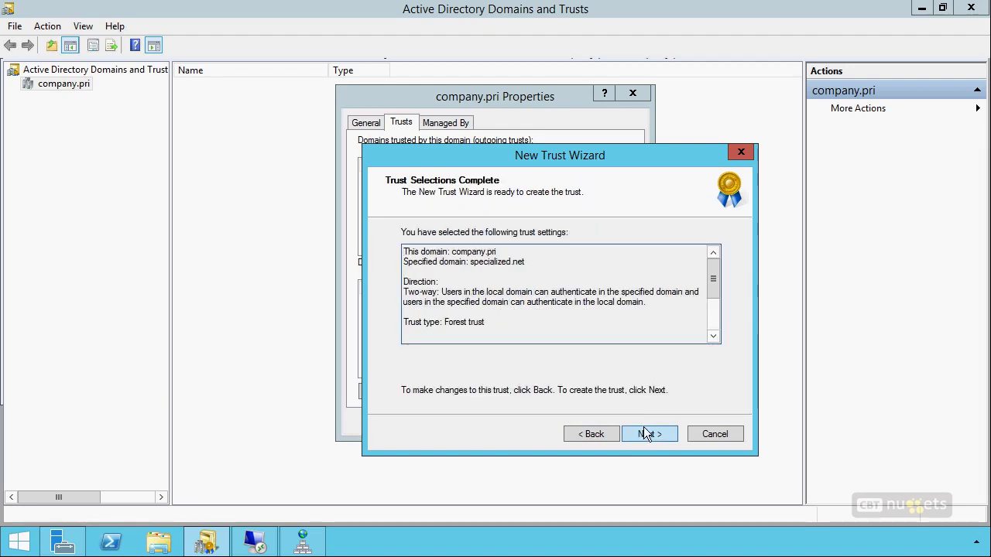
click(646, 434)
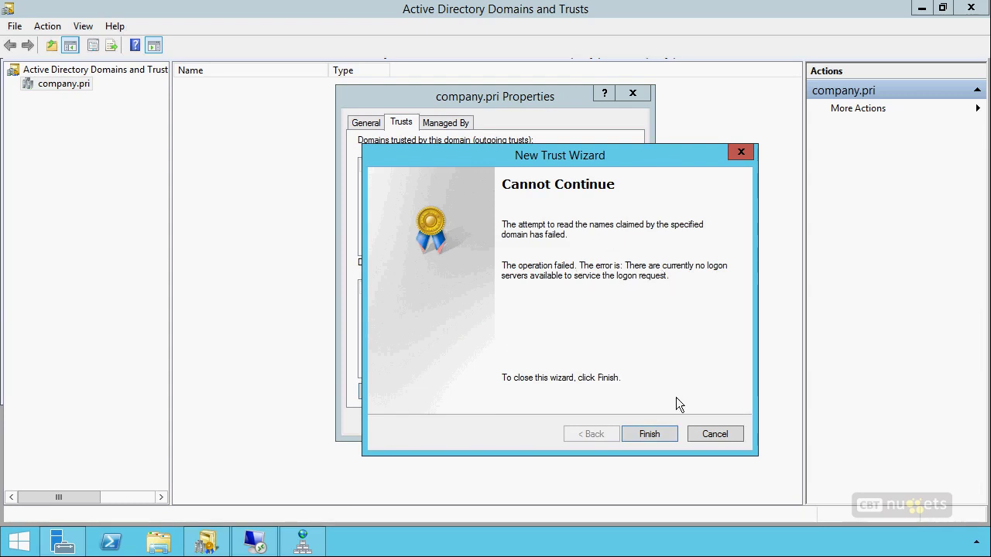
click(721, 435)
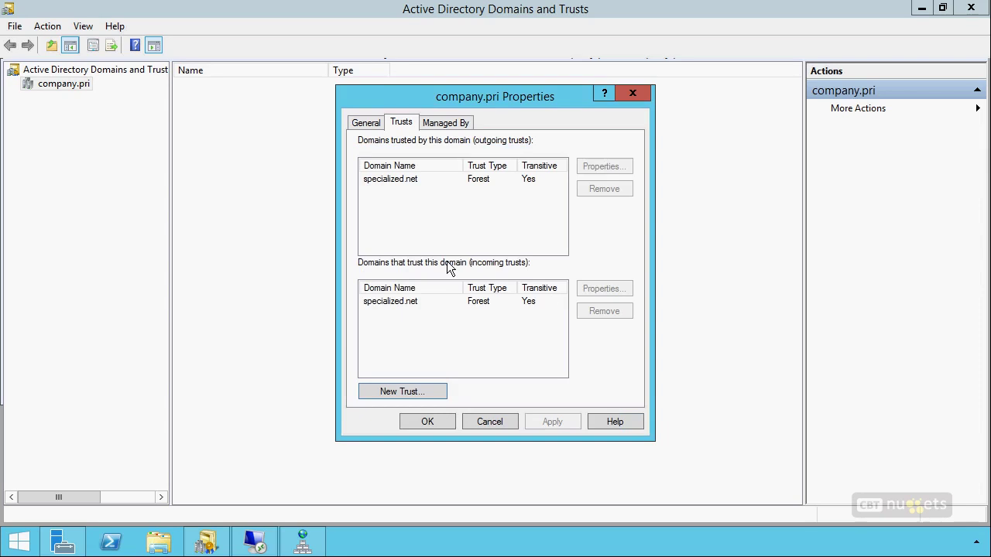
Attempt removing the outgoing specialized.net trust from both domains, which fails with access denied
click(459, 178)
click(600, 191)
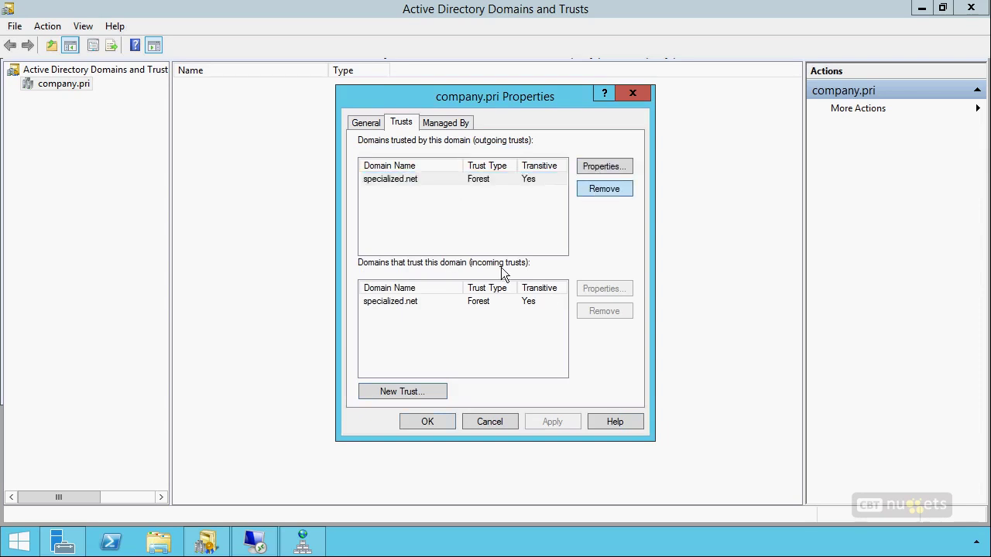
click(484, 237)
click(524, 291)
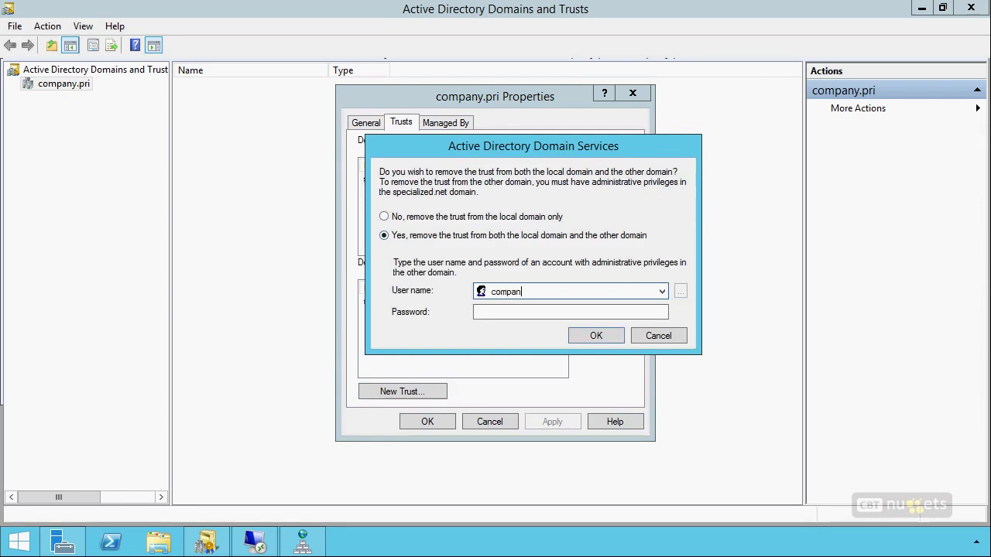
key(Tab)
text(Pa$$w0rd)
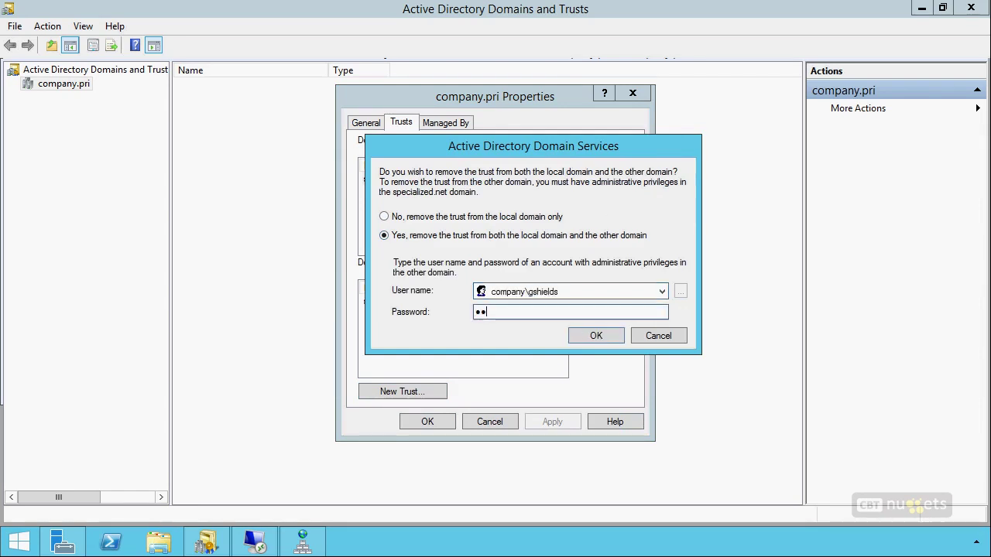
key(Return)
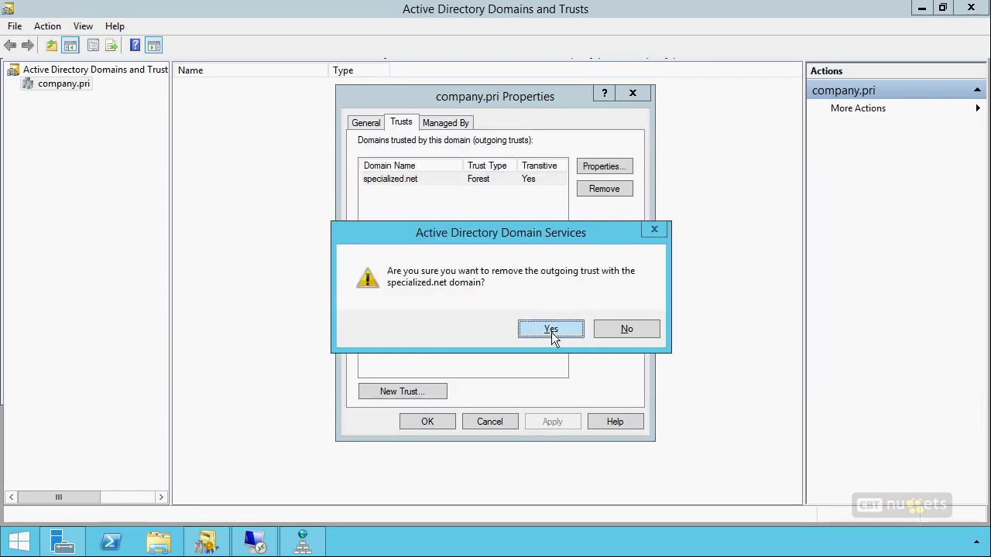
click(551, 333)
click(573, 328)
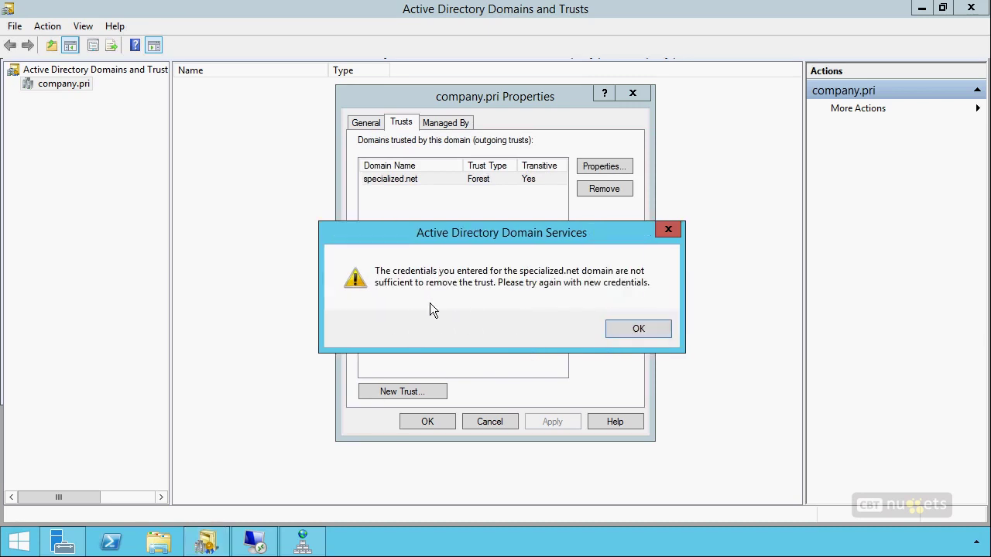
click(617, 331)
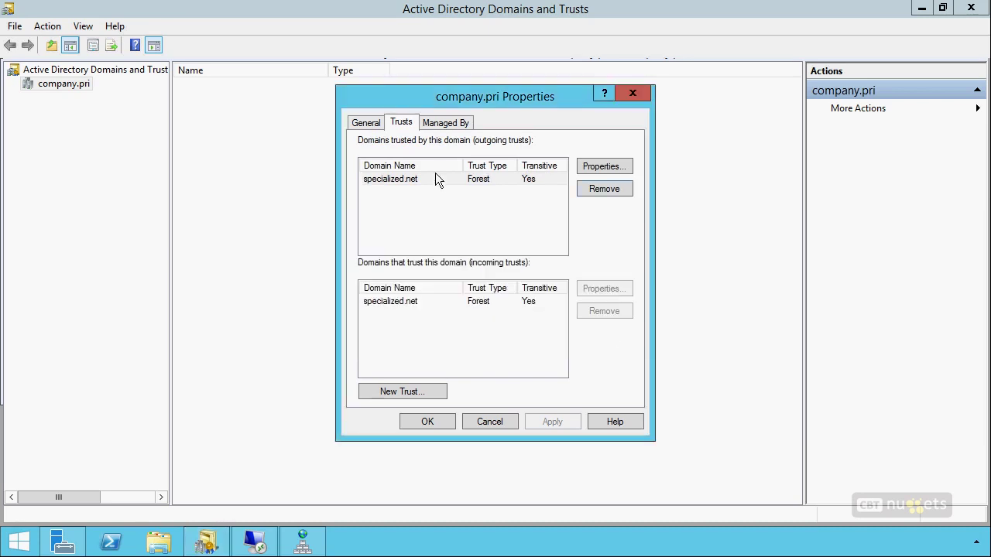
Remove the outgoing specialized.net trust from the local domain only
click(408, 188)
click(604, 189)
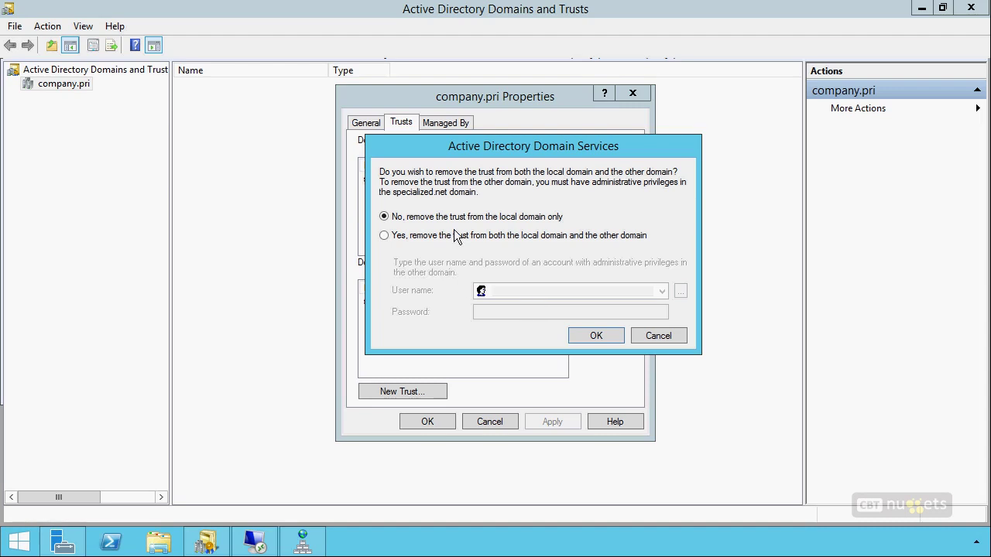
click(454, 238)
click(457, 218)
click(588, 335)
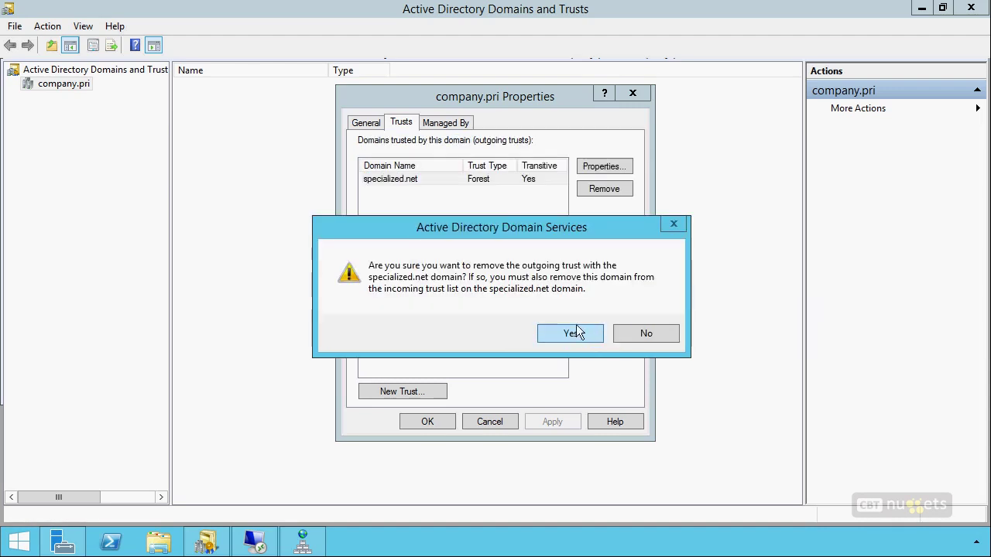
click(552, 333)
Remove the incoming specialized.net trust locally, then close the company.pri properties
click(461, 304)
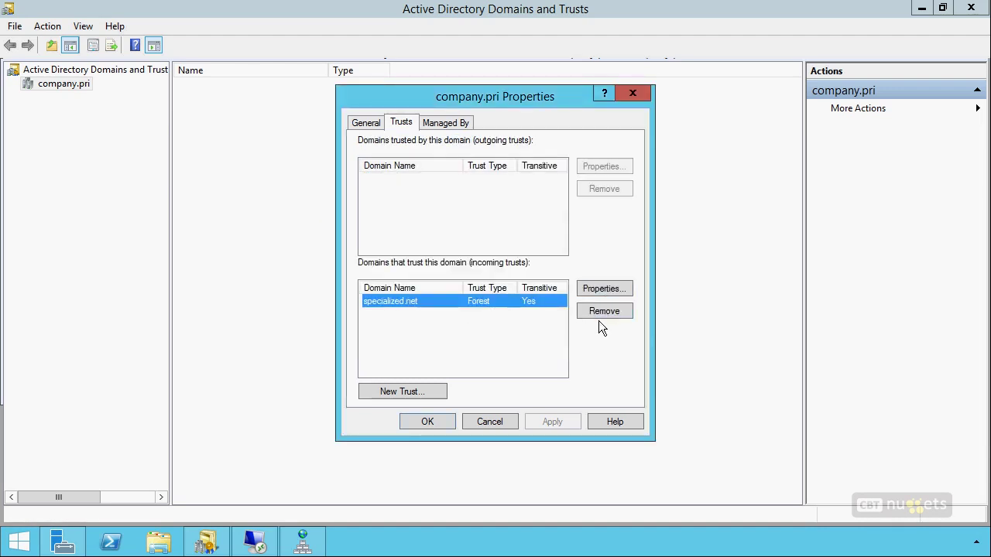
click(598, 313)
click(586, 335)
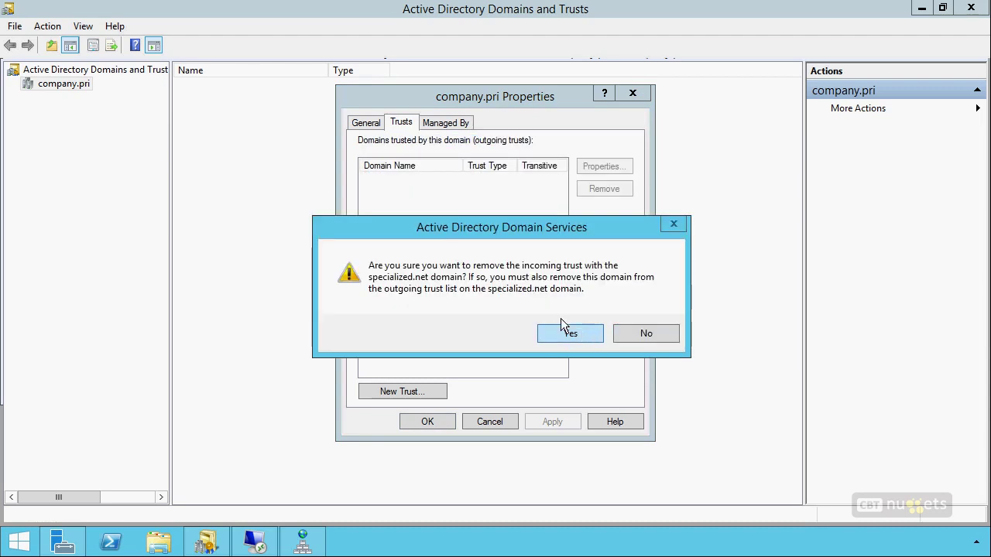
click(576, 333)
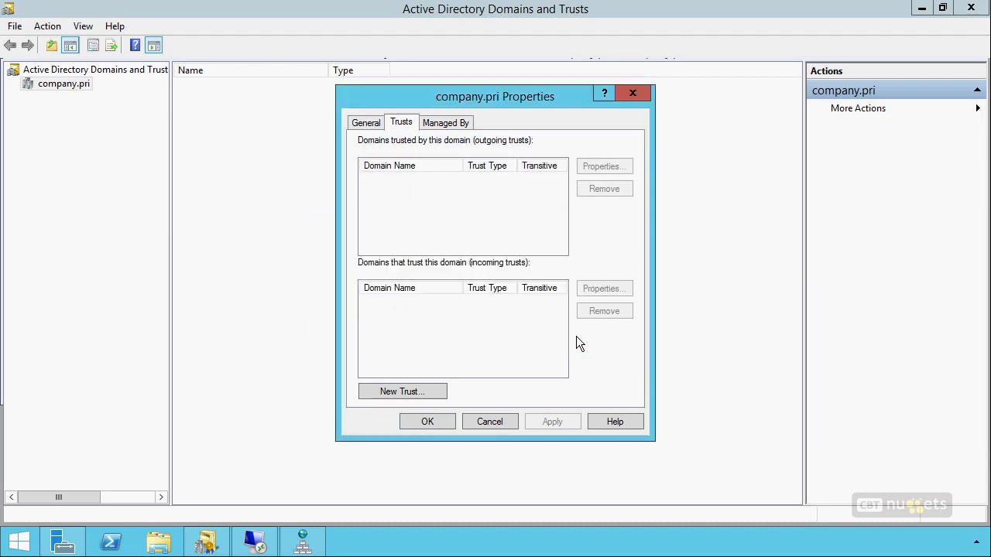
click(422, 424)
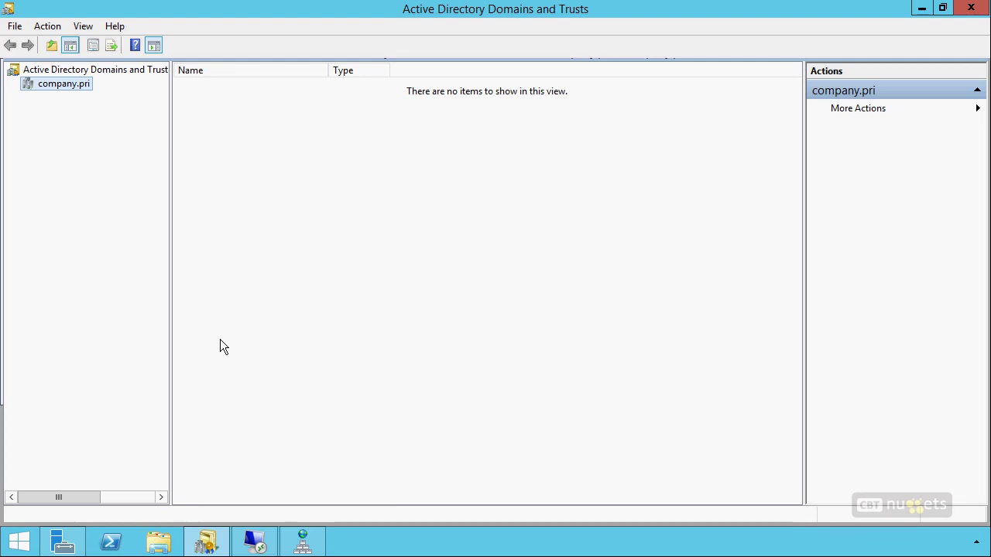
Launch Command Prompt as administrator on the local domain controller
key(super)
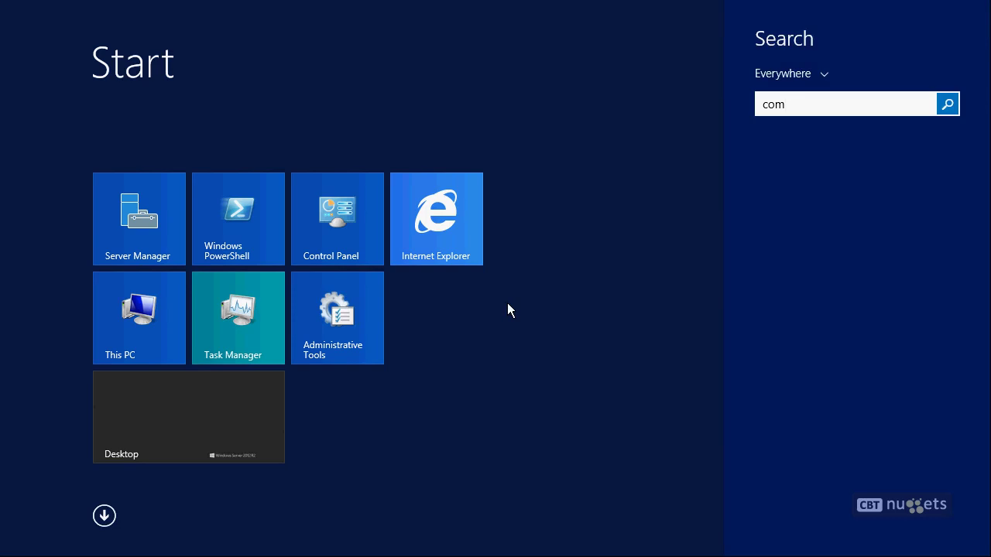
right_click(840, 148)
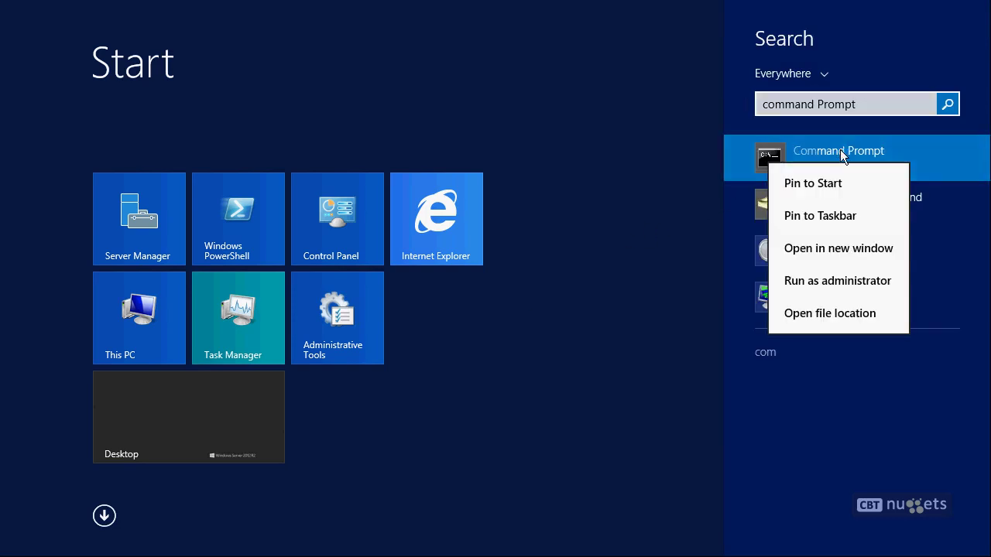
click(823, 281)
click(560, 290)
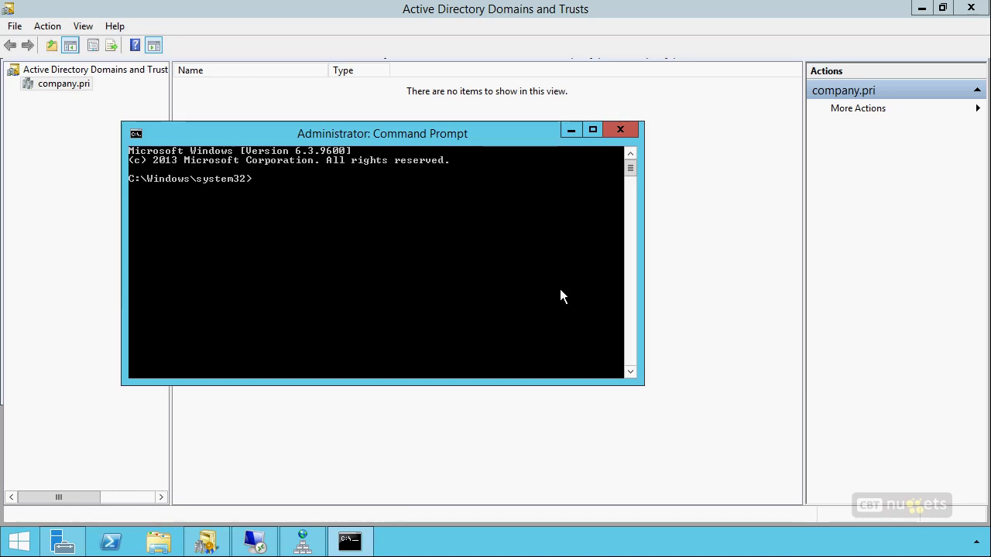
Run nslookup for company.pri and specialized.net locally
text(nslokkup)
key(BackSpace)
key(BackSpace)
key(BackSpace)
key(BackSpace)
text(okup company.pr)
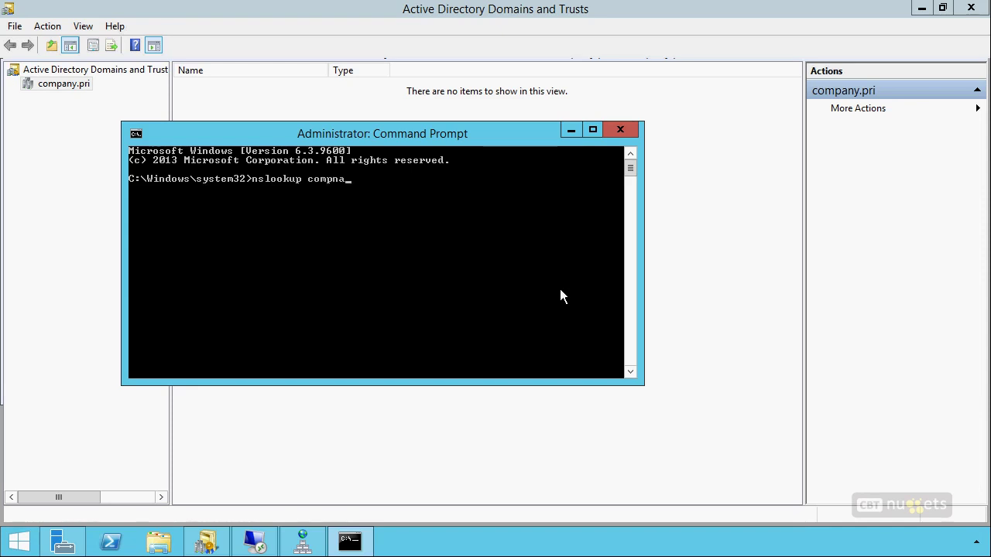
text(i)
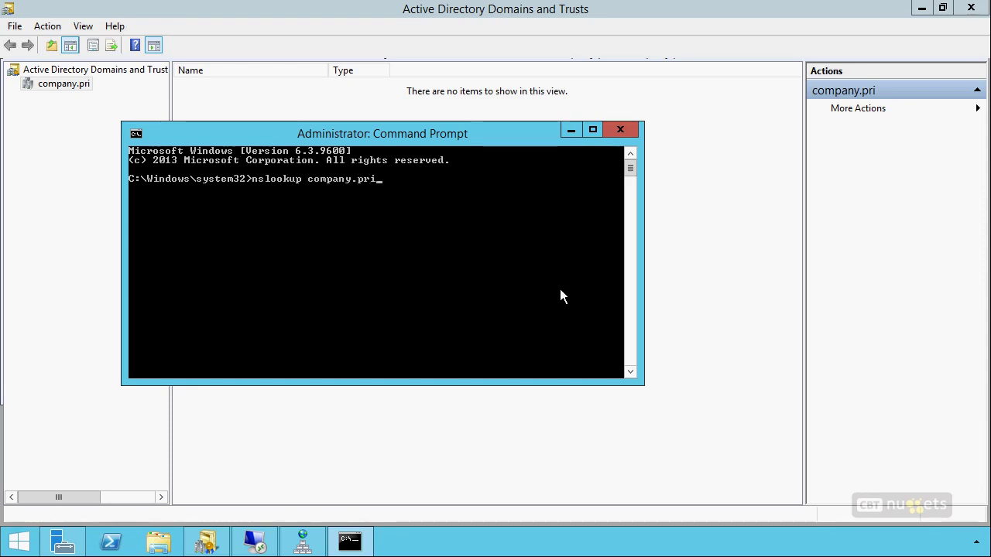
key(Return)
text(nslookup  spe)
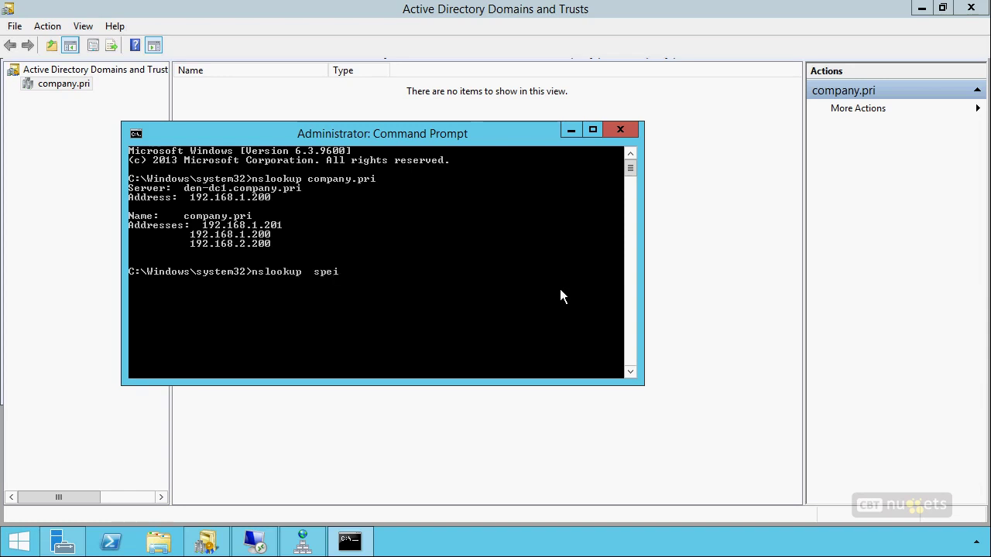
text( specialized.net)
key(Return)
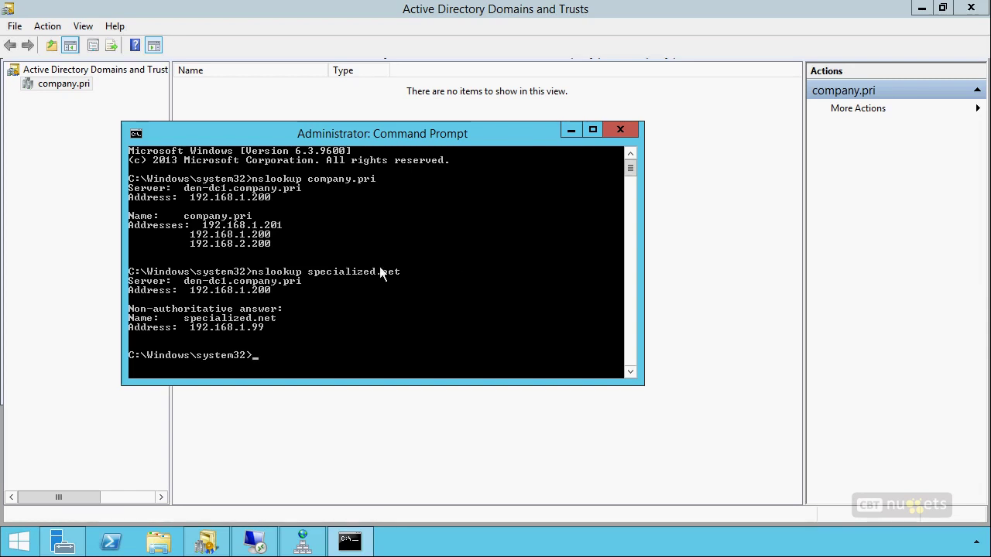
On the remote server, replace the old prompt with a new elevated Command Prompt
click(255, 544)
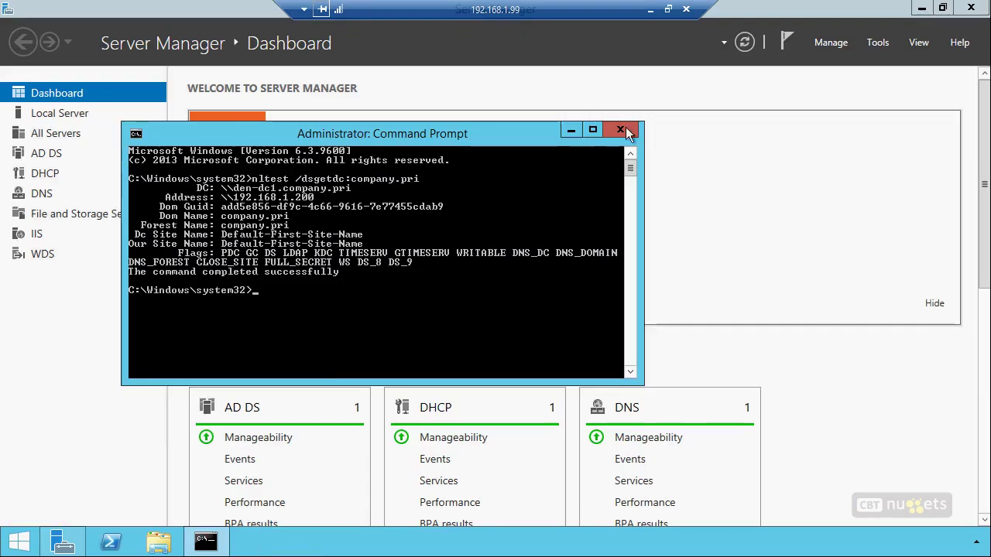
click(623, 132)
key(super)
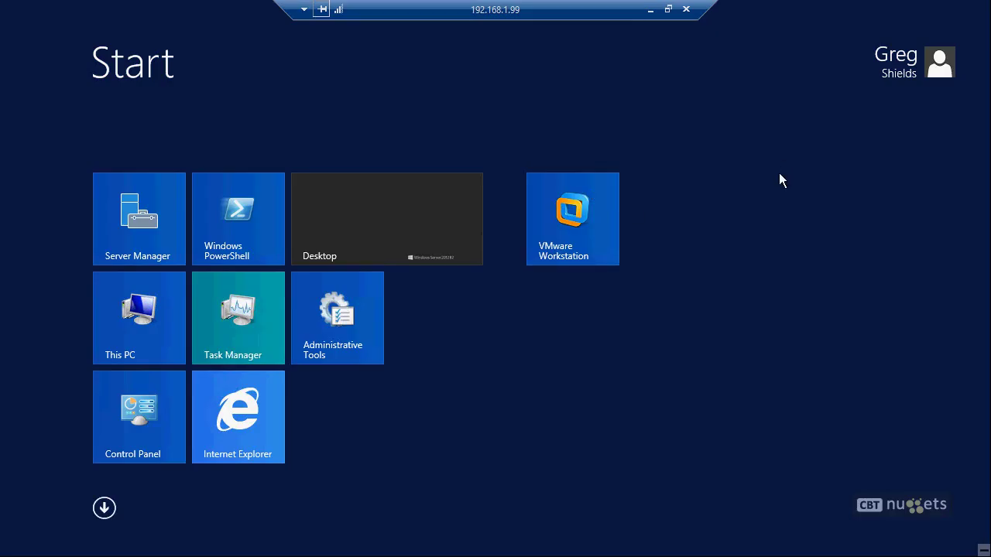
text(com)
right_click(789, 163)
click(811, 281)
drag(267, 29, 348, 151)
Look up company.pri and specialized.net on the remote server, then return to the local DC
text(nsl)
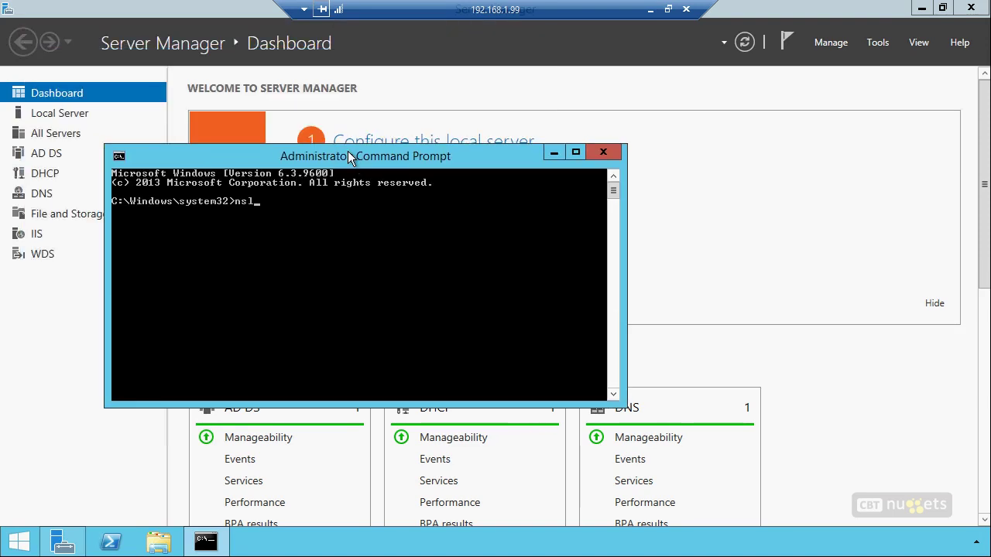
text(ookup compnay)
key(BackSpace)
key(BackSpace)
key(BackSpace)
text(any.pri)
key(Return)
text(nslookup specialized.net)
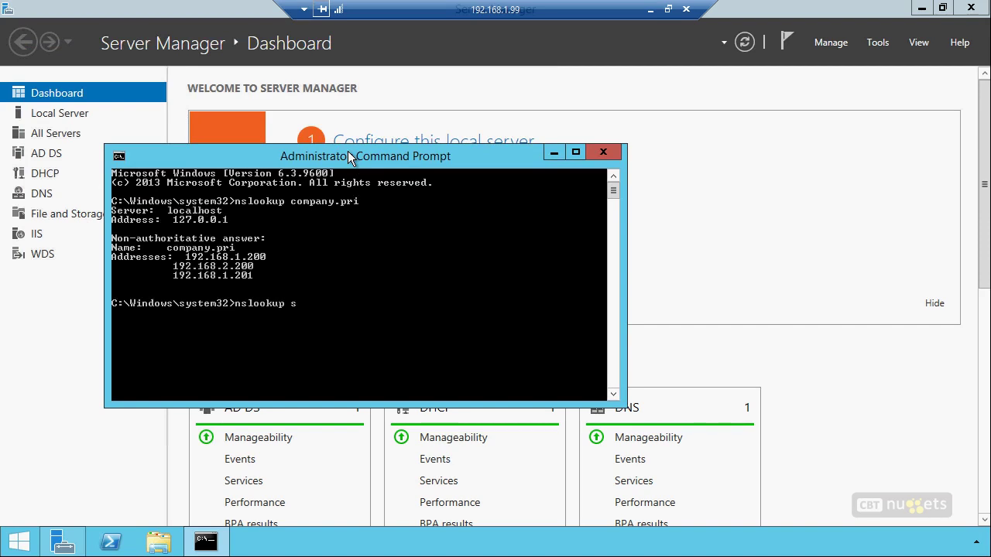
key(Return)
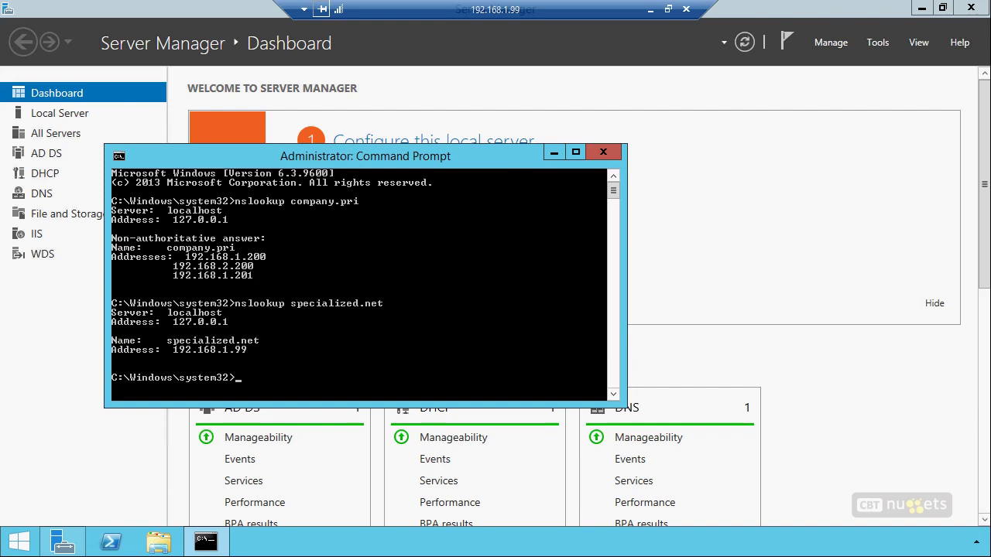
click(649, 10)
drag(440, 137, 512, 147)
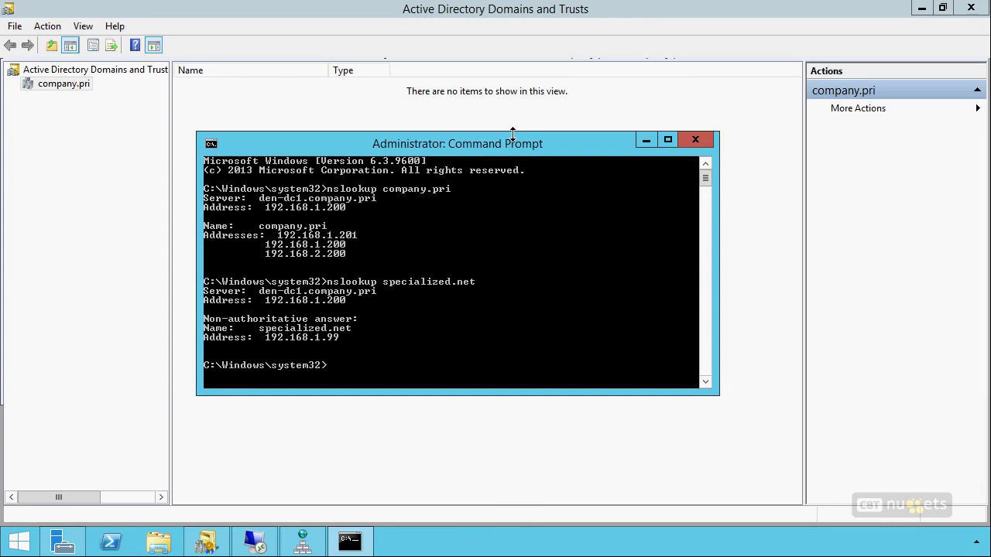
Run nltest /dsgetdc:specialized.net and hostname on the local domain controller
text(nltes)
text(t /dsgetdc:)
text(specialized.net)
key(Return)
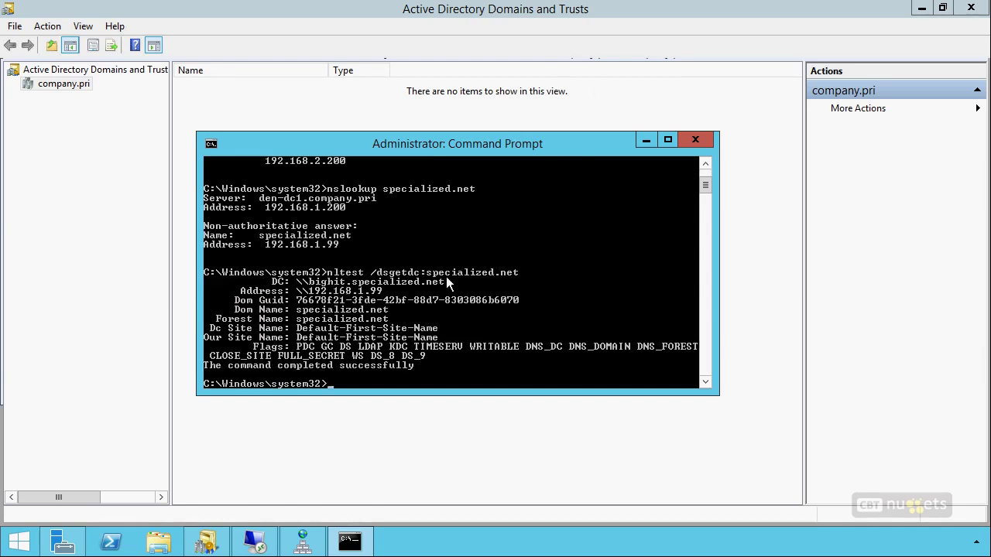
text(hostname)
key(Return)
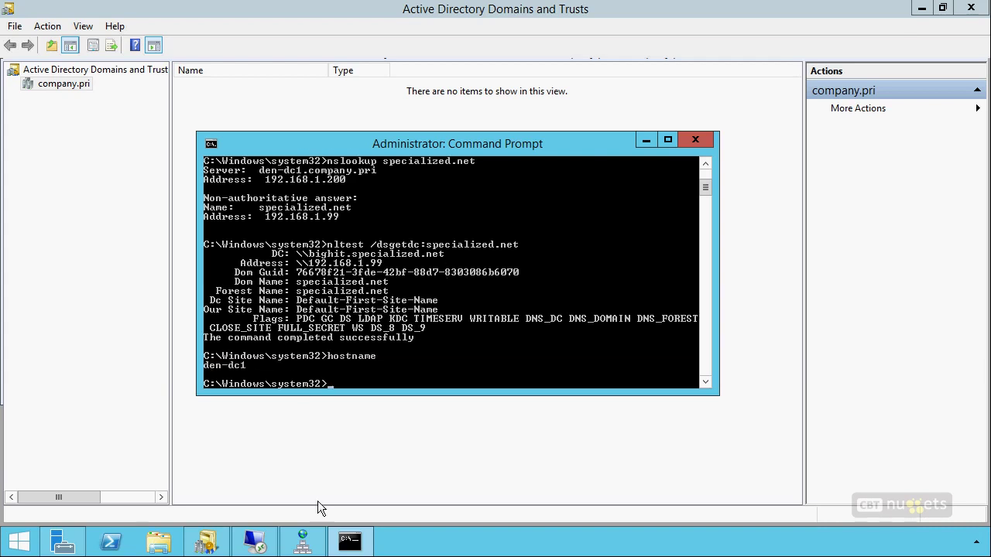
On the remote server, run hostname and nltest /dsgetdc:company.pri, correcting the mistyped option
click(255, 542)
text(hostname)
key(Return)
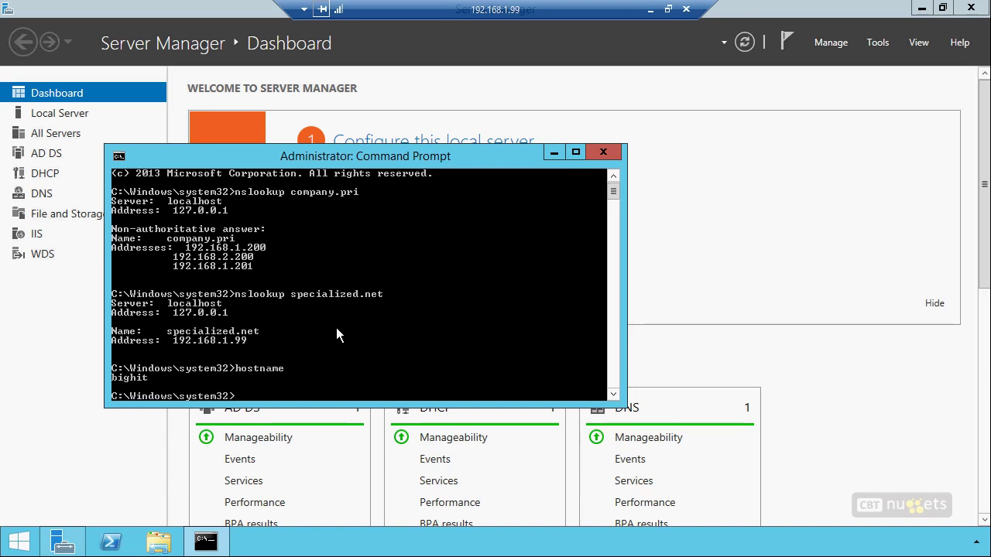
text(nltest:)
text(ds)
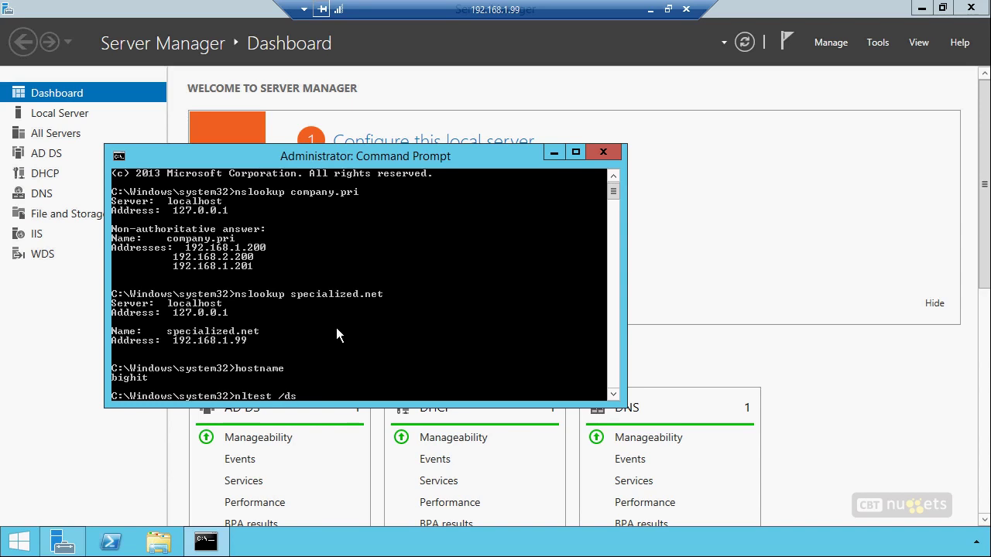
text(getget:company)
key(BackSpace)
text(y.pri)
key(Return)
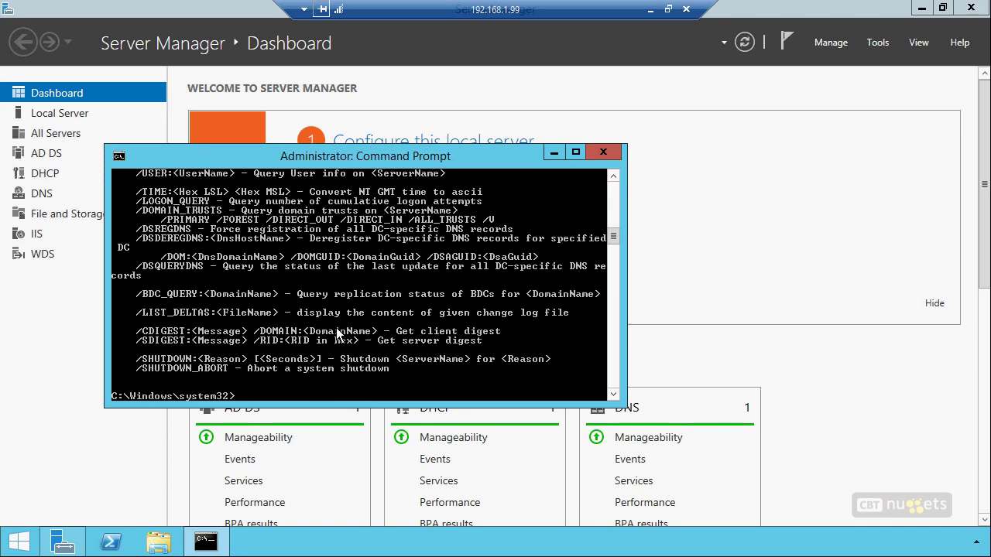
key(Up)
key(Left)
key(Left)
key(Left)
key(Left)
key(Left)
key(Left)
key(Left)
key(Left)
key(Left)
key(Left)
key(Left)
key(Left)
key(BackSpace)
key(BackSpace)
key(BackSpace)
text(dc)
key(Return)
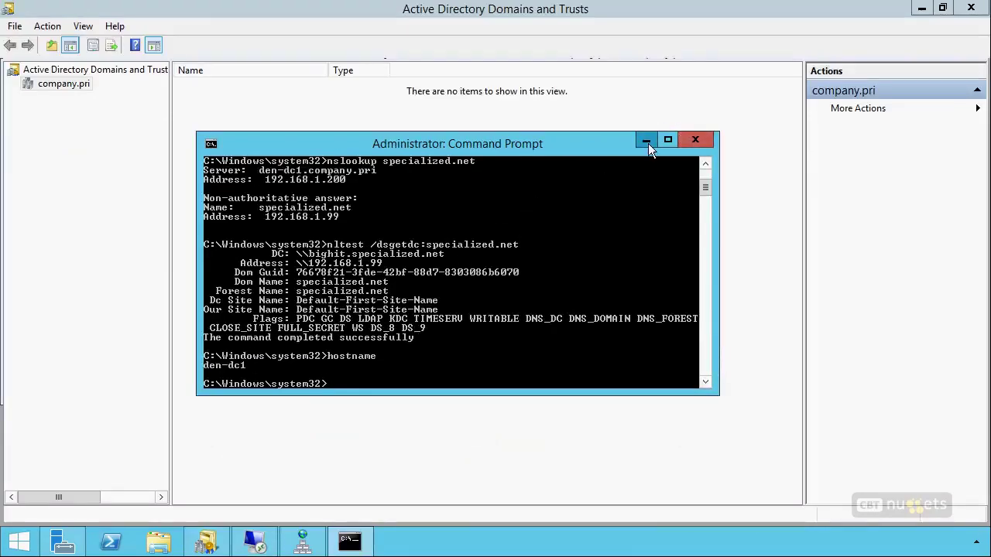
Start a new trust from company.pri's properties with specialized.net as the partner
click(647, 141)
right_click(67, 85)
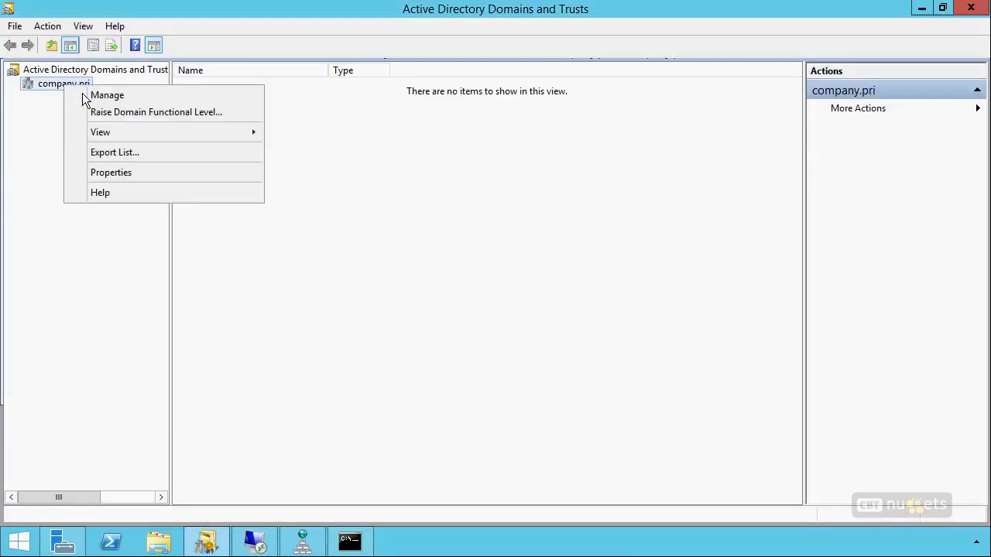
click(135, 177)
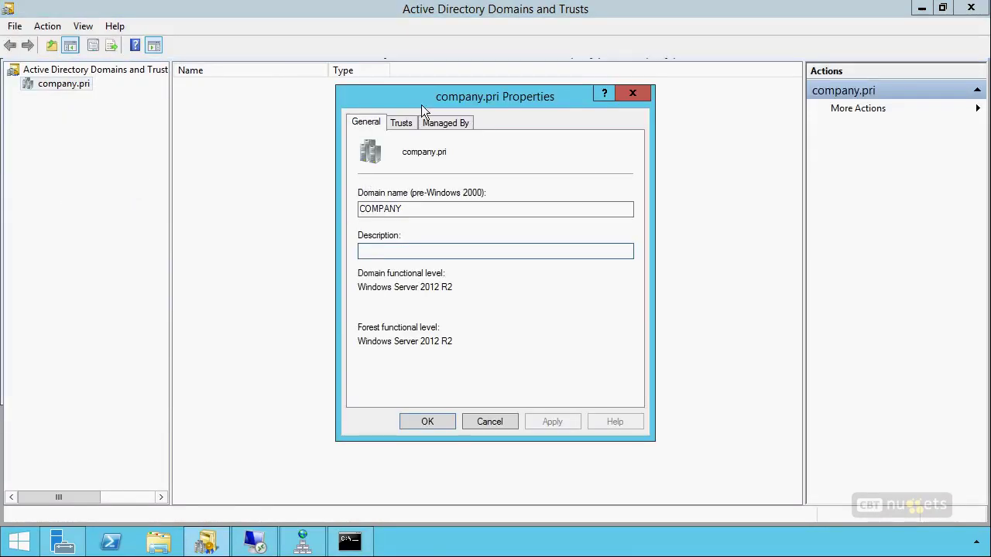
click(401, 122)
click(418, 391)
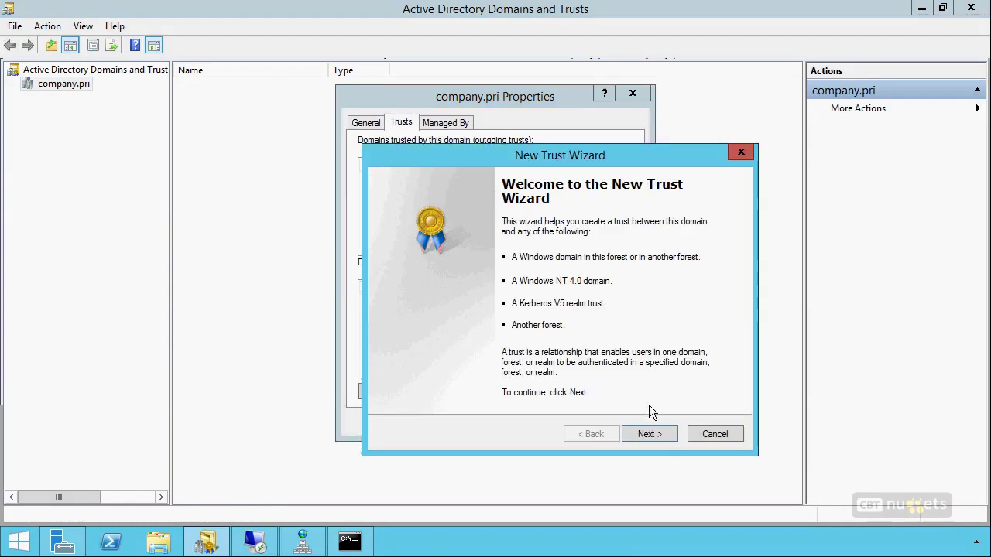
click(648, 435)
text(spec)
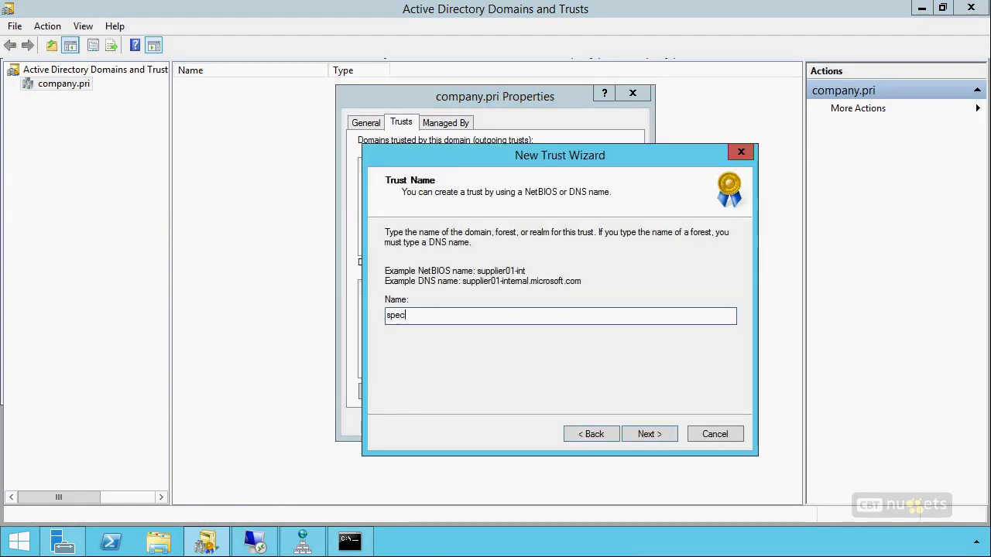
text(ialized.net)
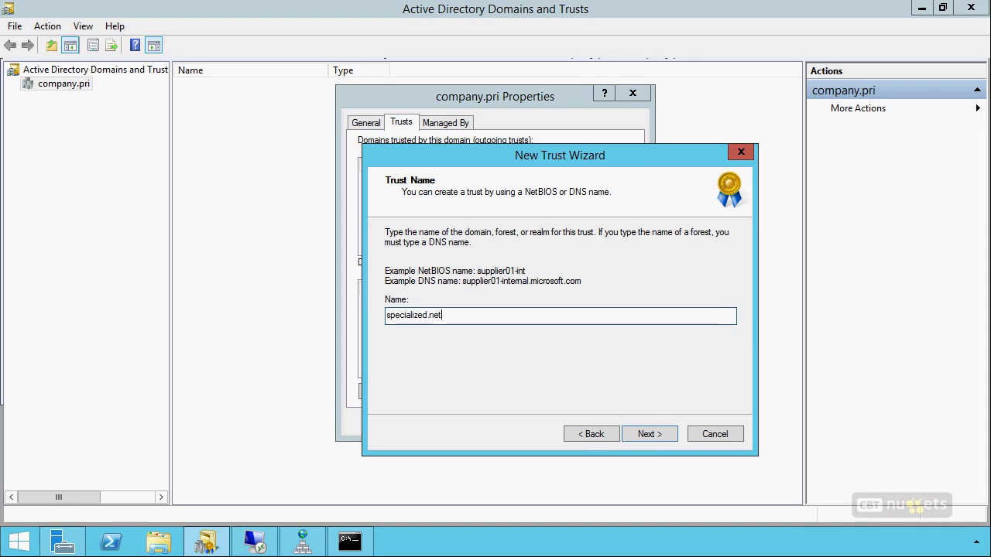
click(649, 435)
Choose a forest trust on both sides with specialized.net admin credentials, then dismiss the refusal
click(434, 302)
click(659, 436)
click(642, 434)
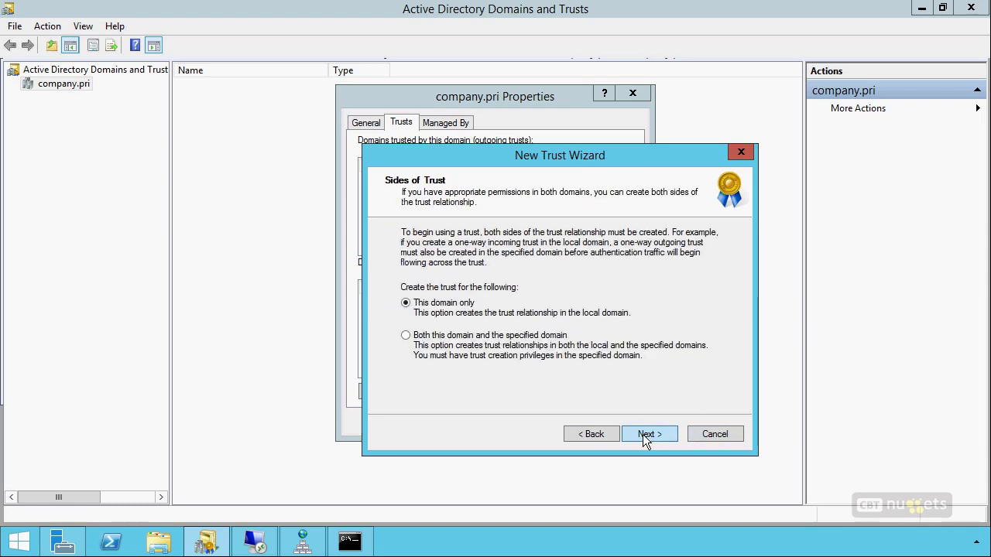
click(406, 336)
click(647, 434)
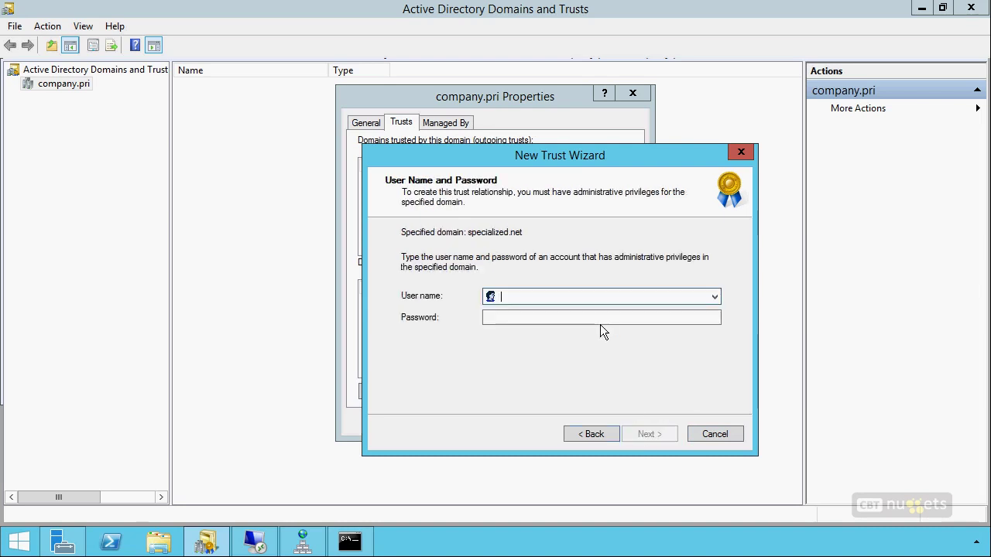
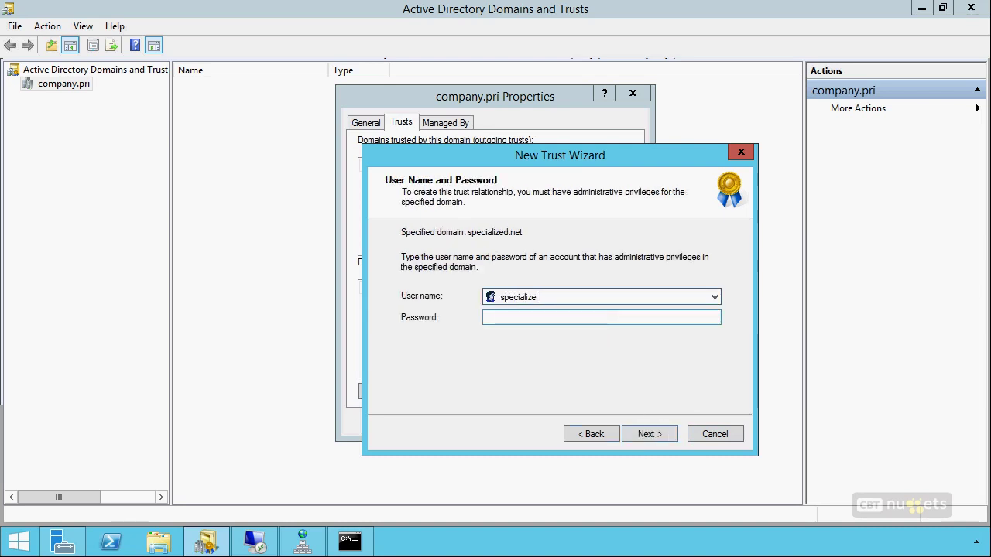
key(Tab)
text(Pa$$)
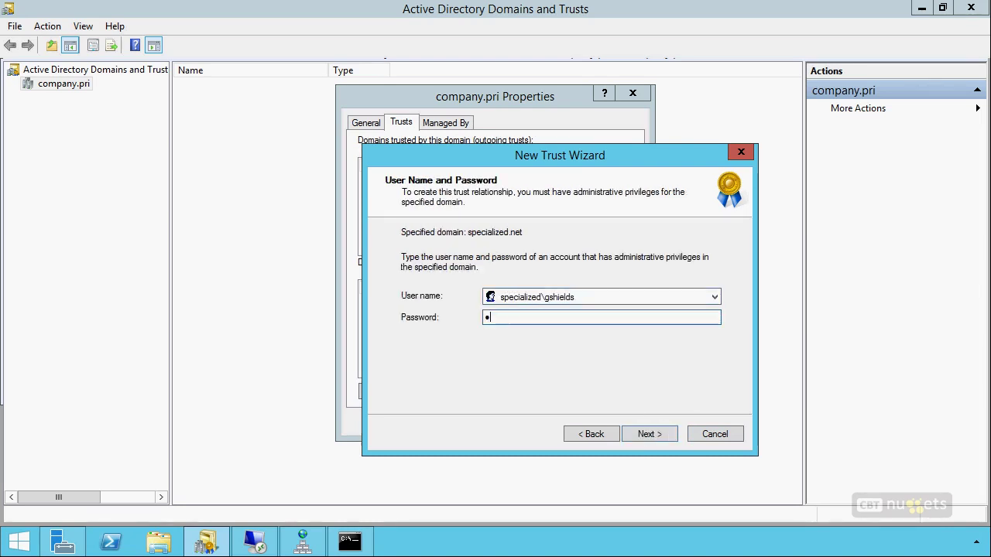
text(w0rd)
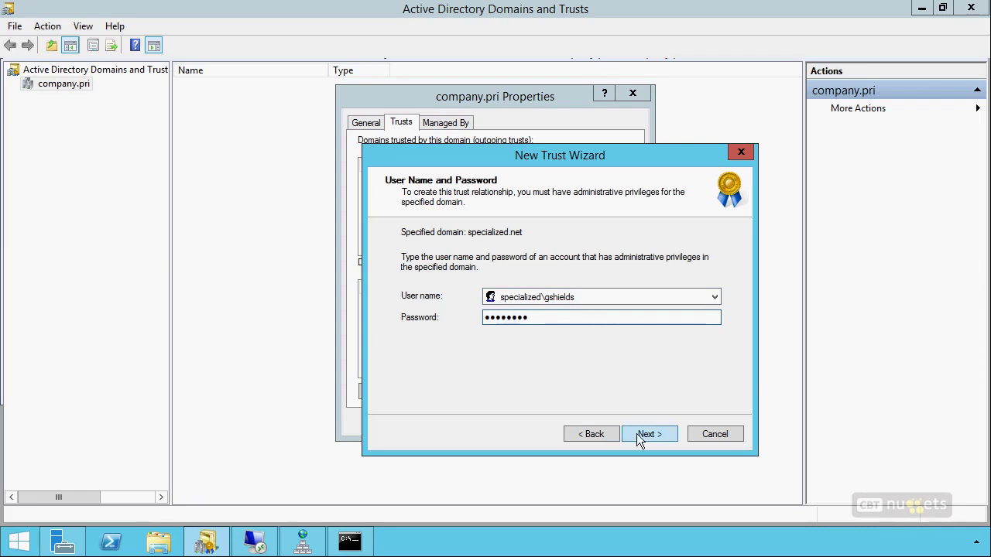
click(638, 433)
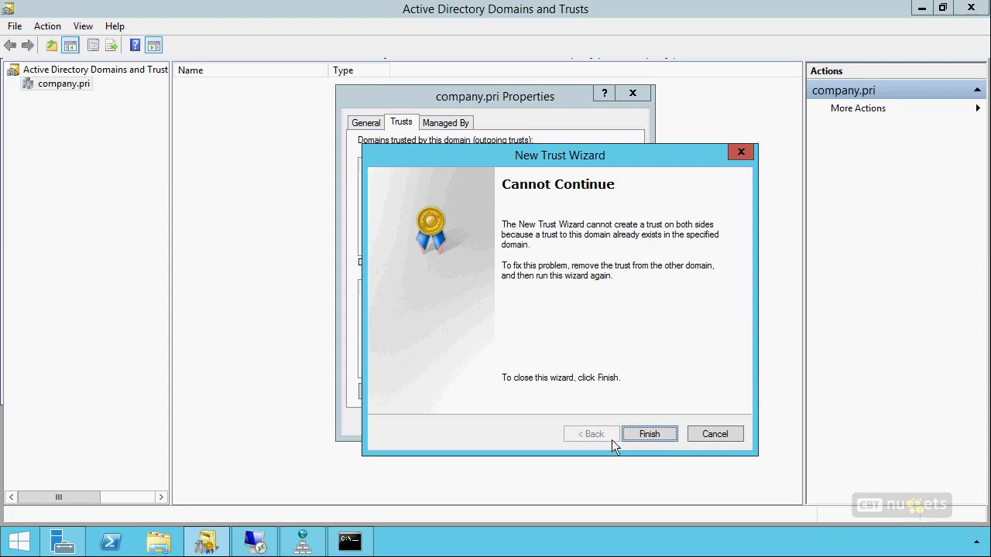
click(652, 434)
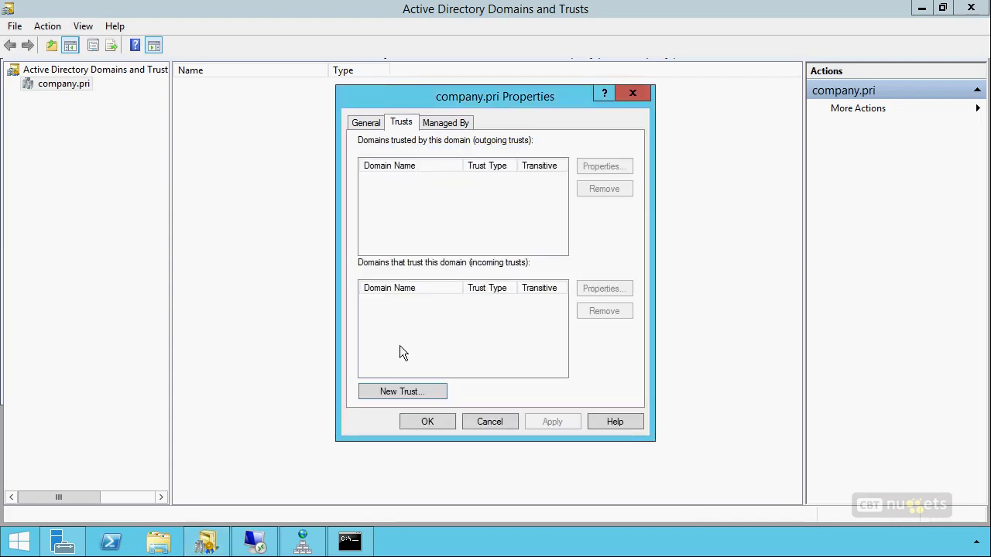
click(496, 422)
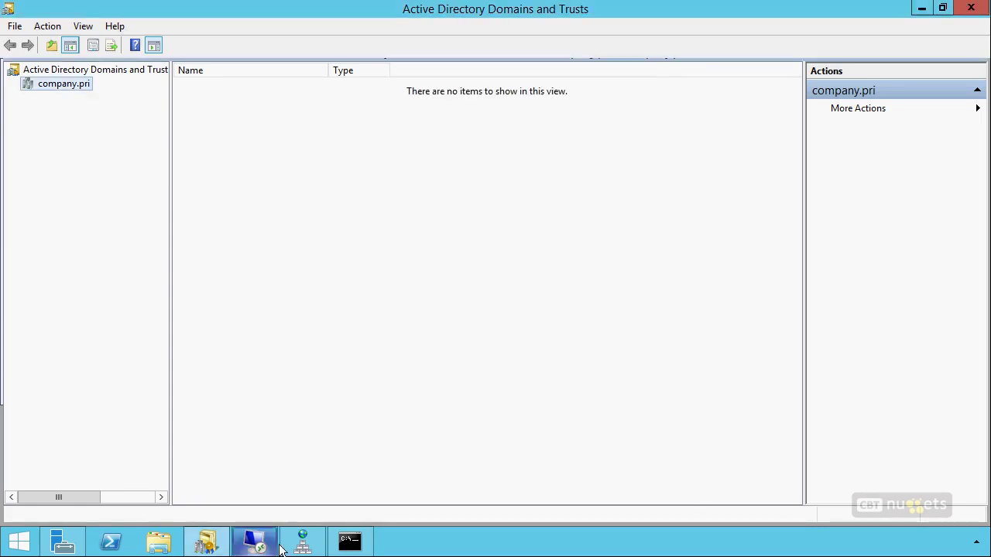
On the remote server, open specialized.net's trusts in Active Directory Domains and Trusts
click(250, 542)
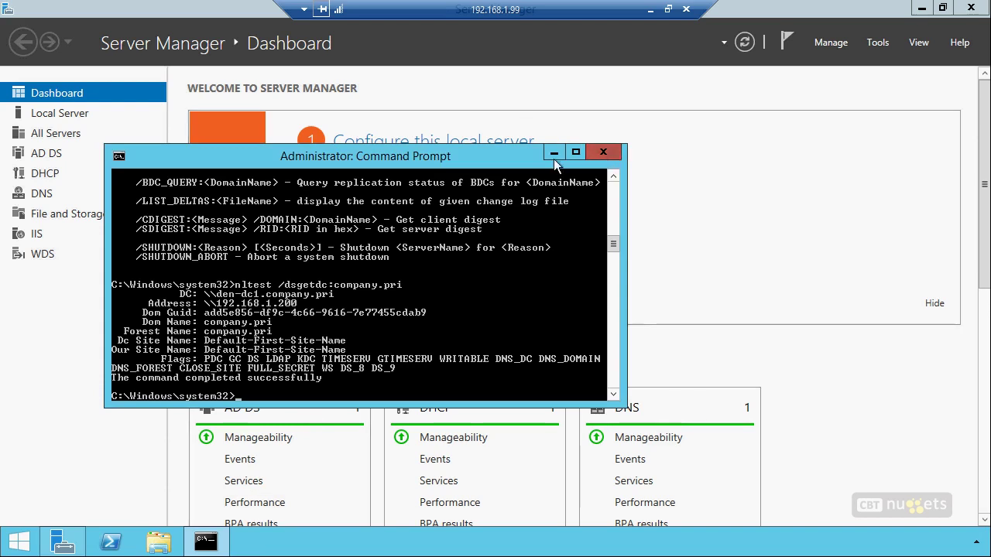
click(877, 44)
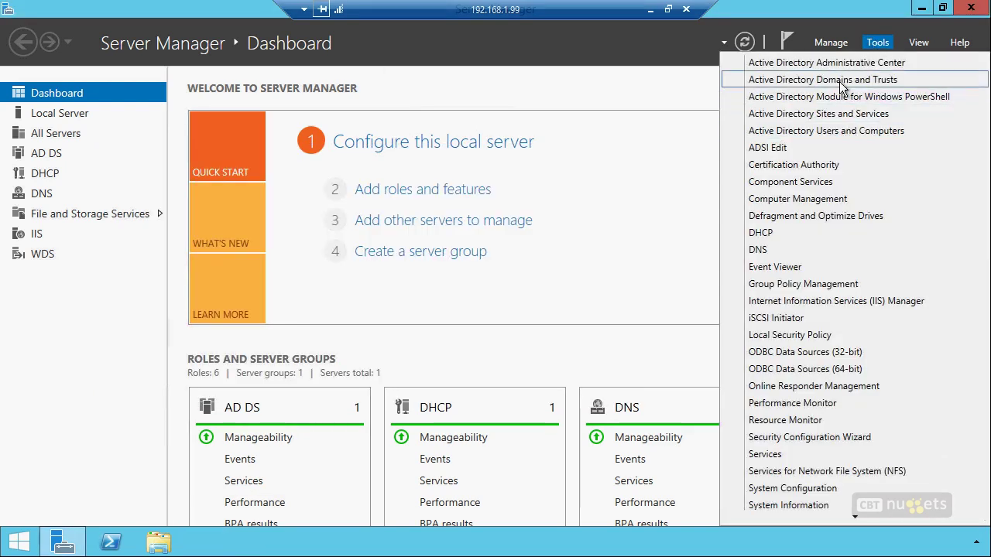
click(848, 78)
click(83, 105)
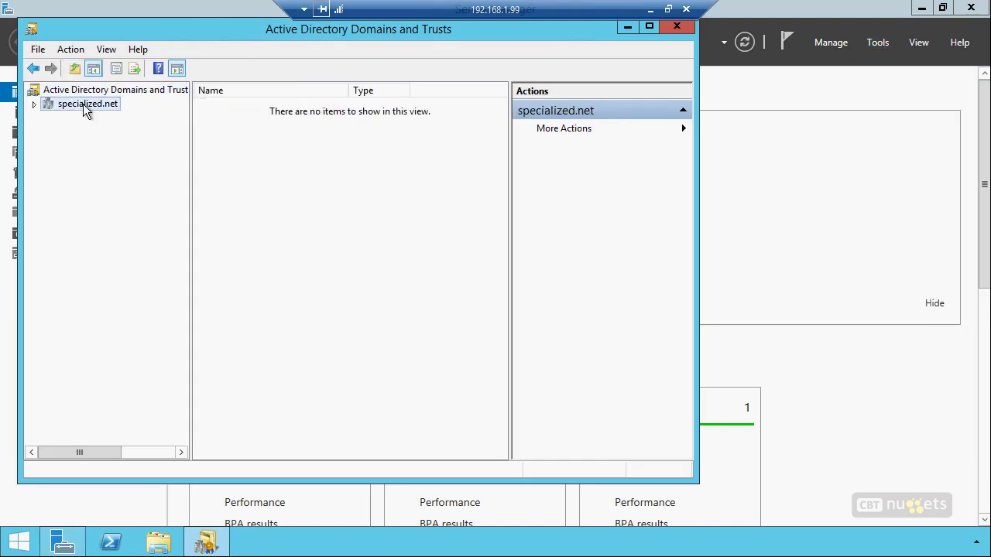
right_click(83, 104)
click(131, 192)
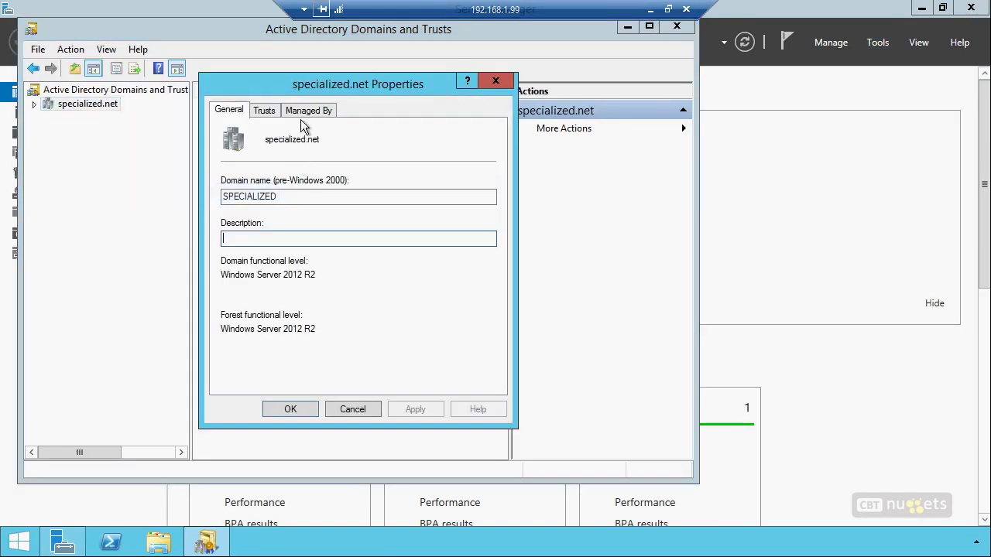
click(267, 112)
Remove the outgoing and incoming company.pri trusts and close the properties
click(281, 166)
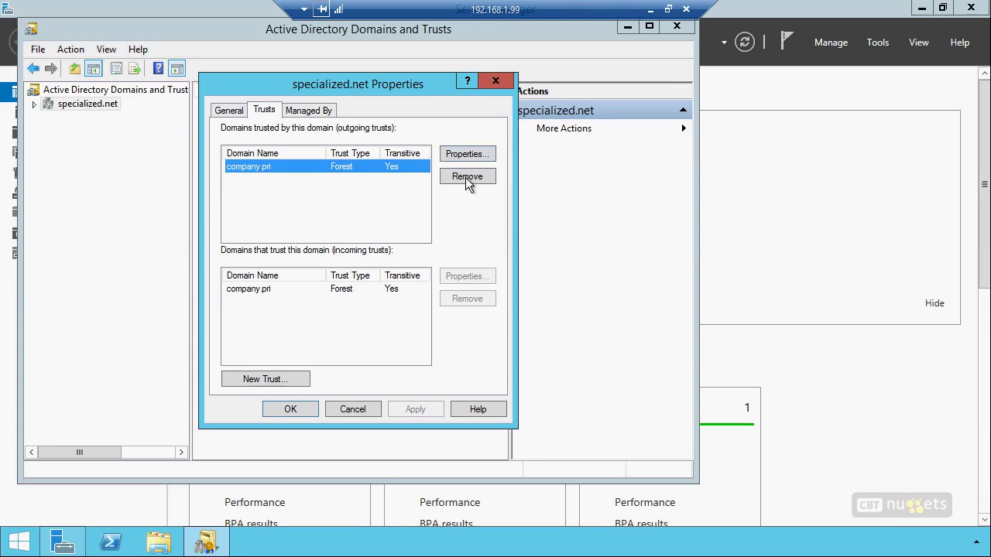
click(465, 177)
click(446, 322)
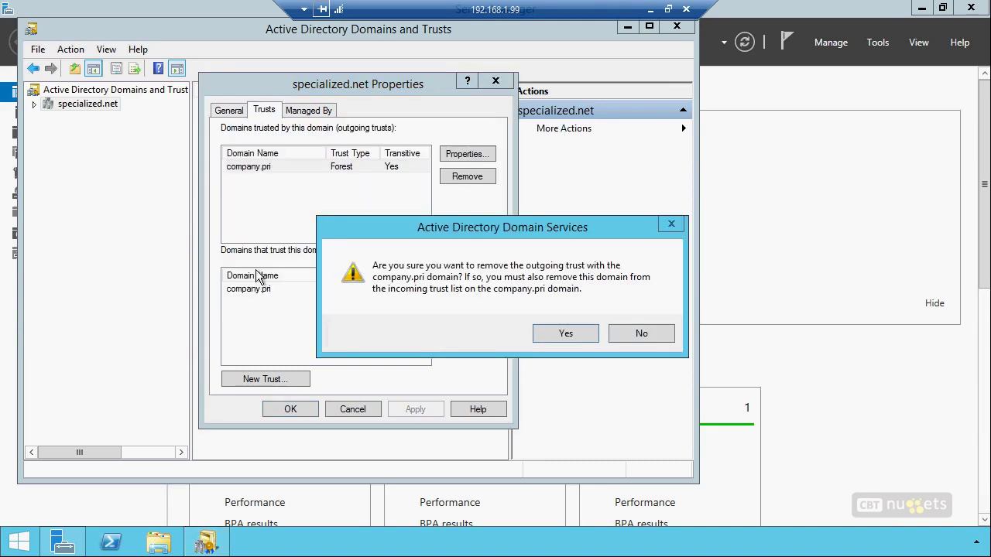
click(561, 333)
click(296, 287)
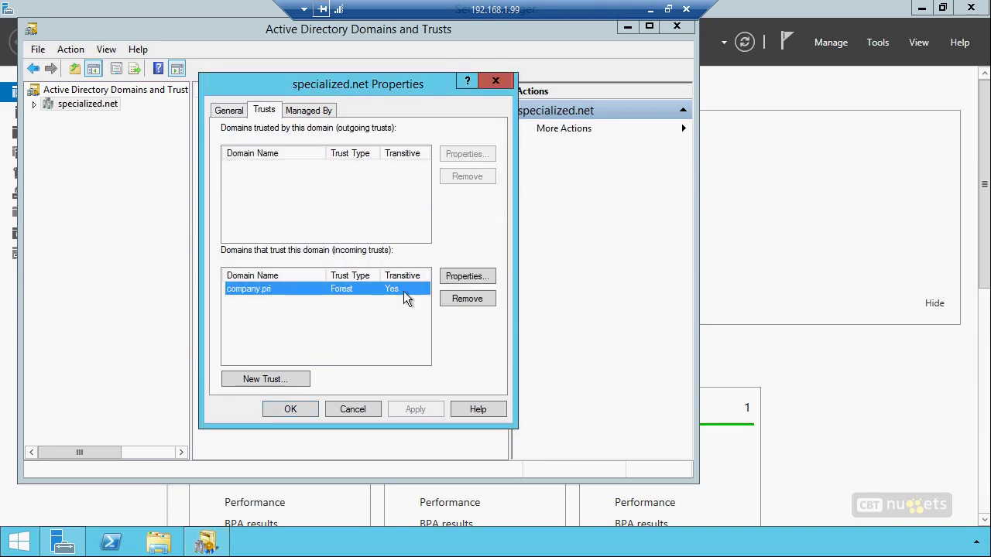
click(465, 299)
click(458, 325)
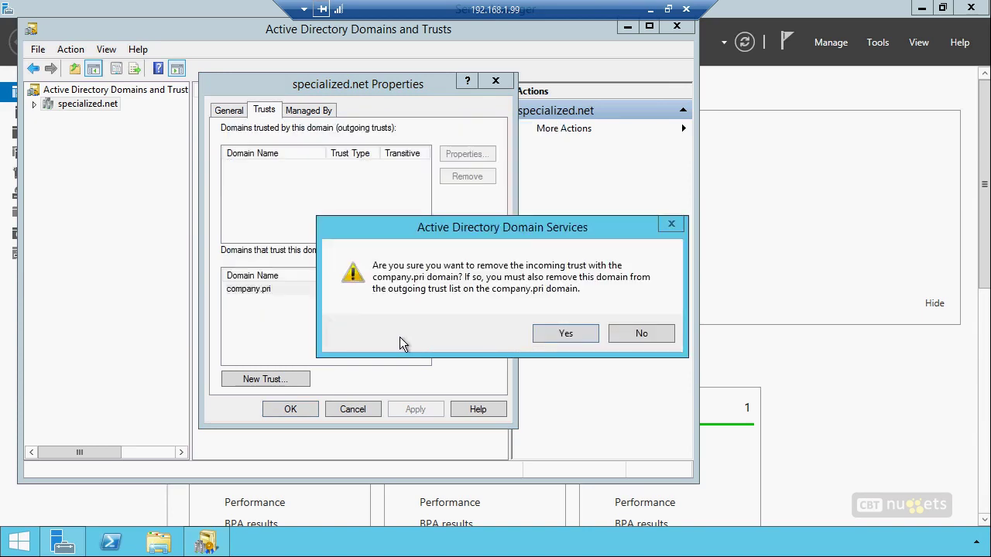
click(571, 343)
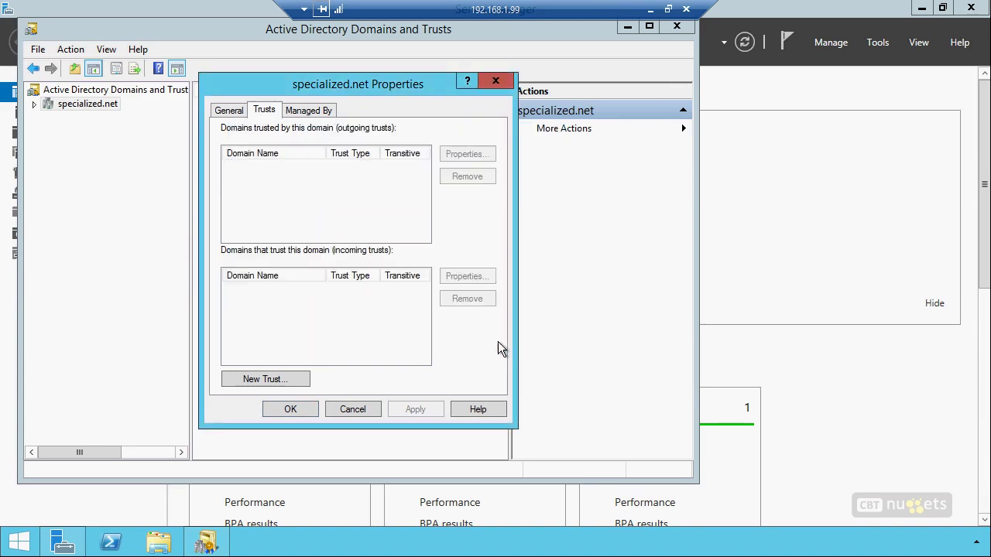
click(287, 409)
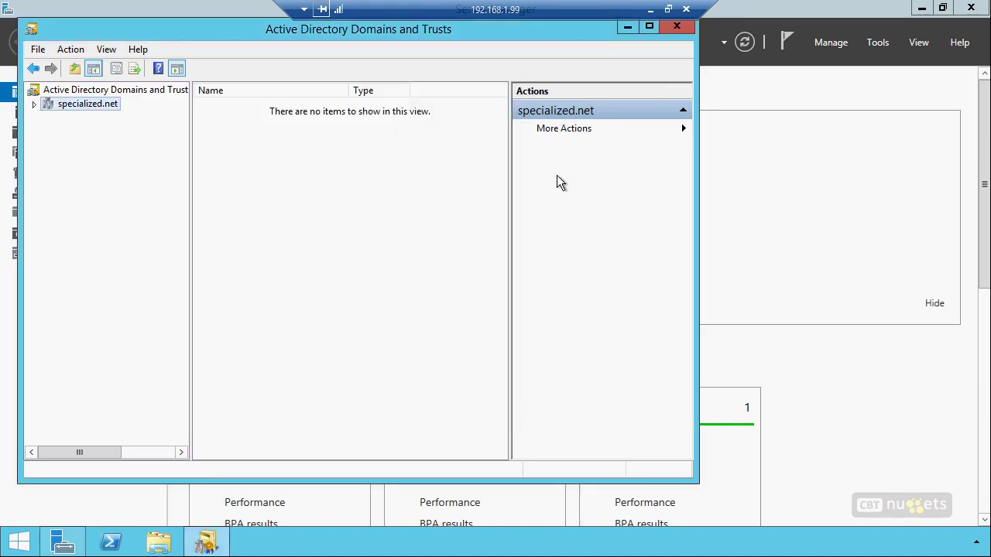
click(650, 9)
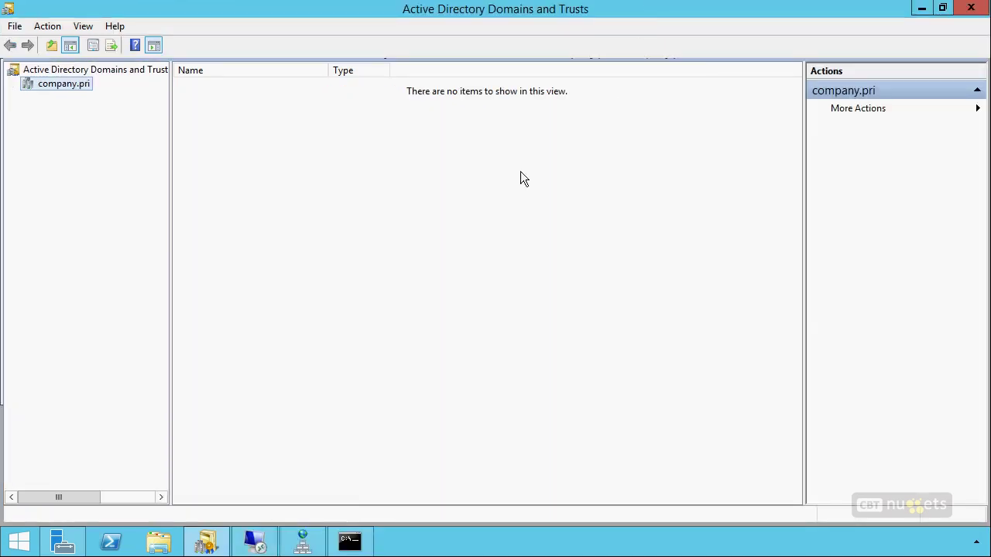
Start a new forest trust from company.pri to specialized.net
right_click(62, 87)
click(95, 171)
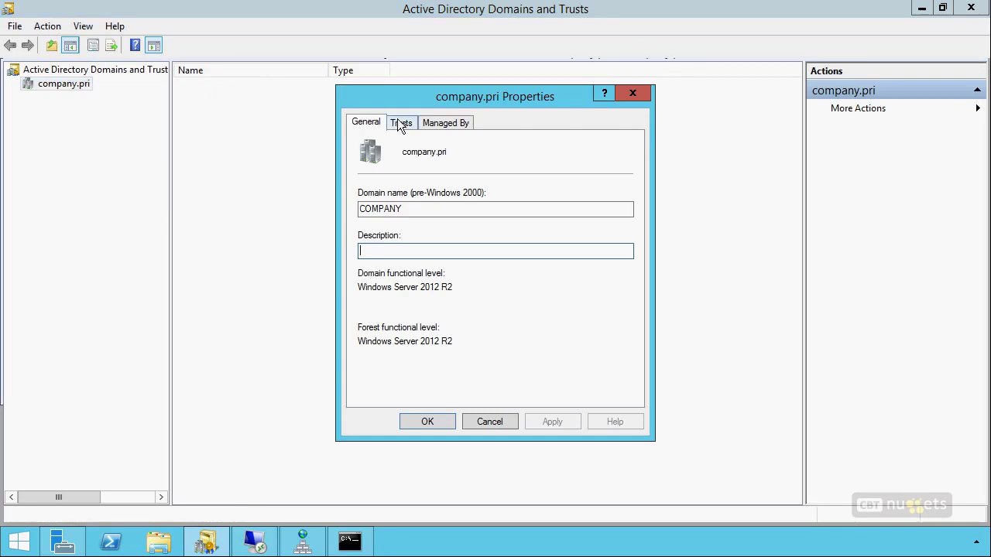
click(397, 123)
click(398, 392)
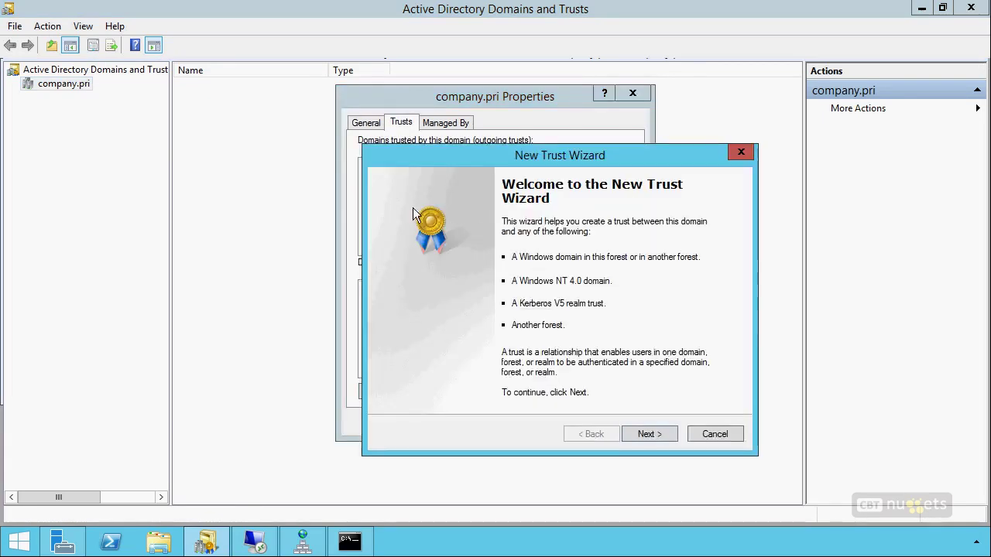
click(645, 434)
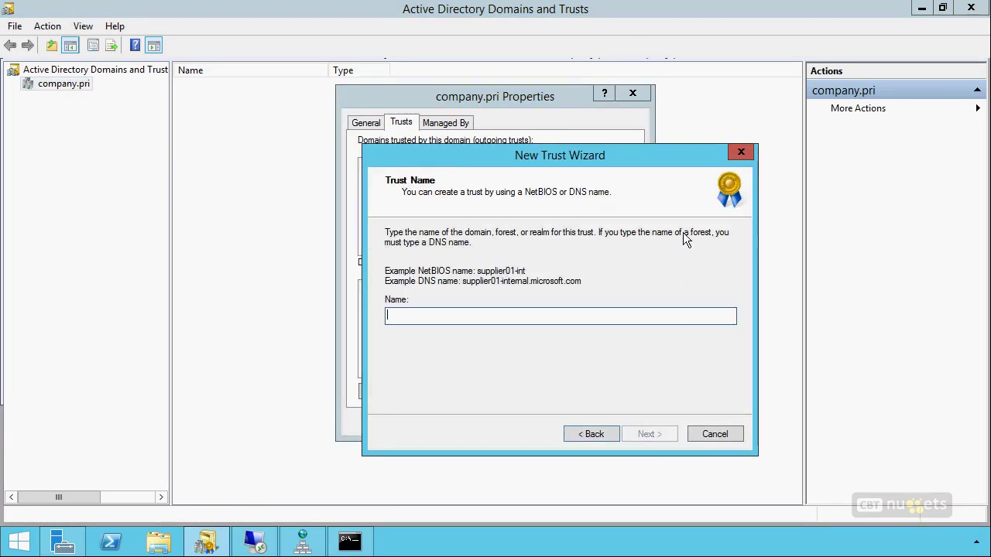
text(specialized.)
text(int)
click(648, 436)
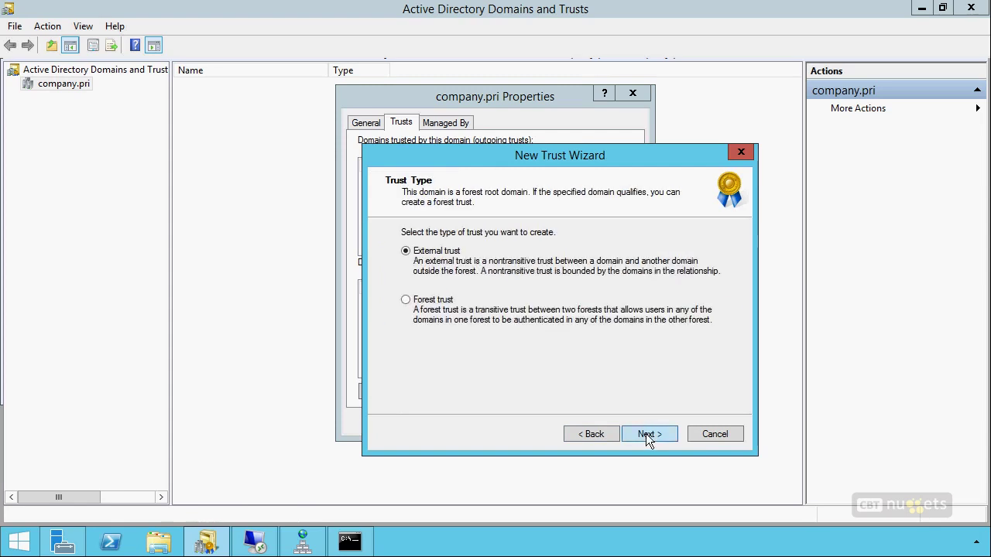
click(451, 300)
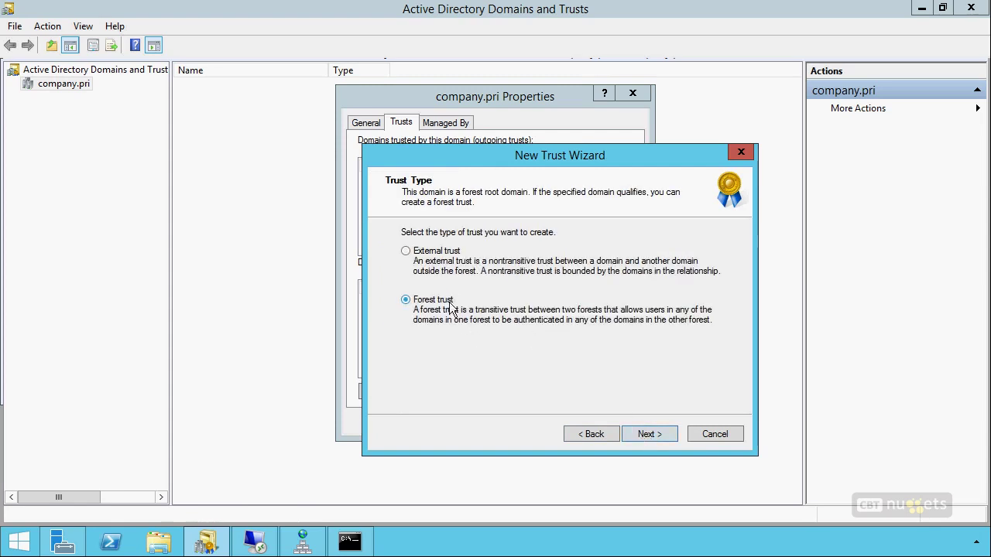
click(667, 436)
Make it two-way on both domains with specialized.net admin credentials and forest-wide authentication
click(662, 432)
click(542, 342)
click(645, 435)
key(Tab)
text(********)
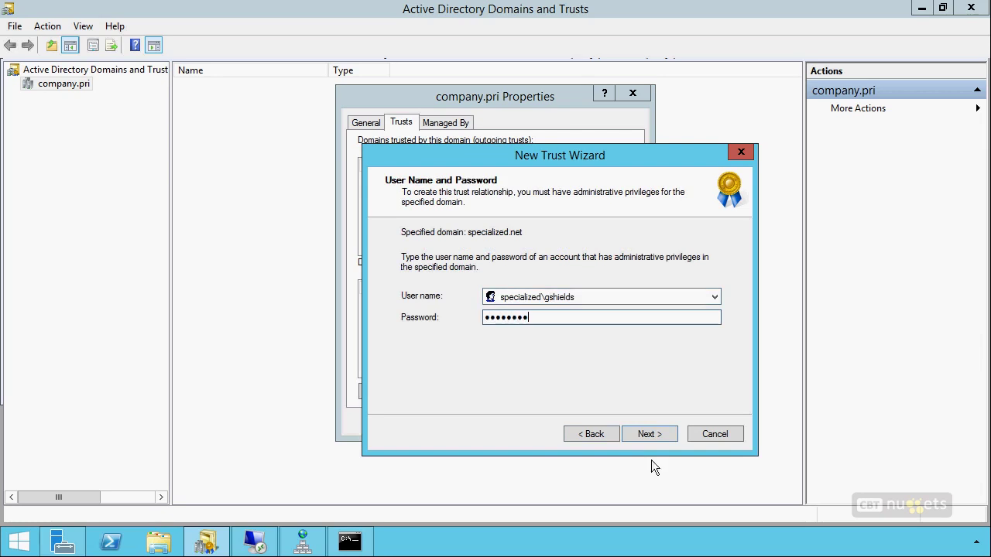
click(648, 434)
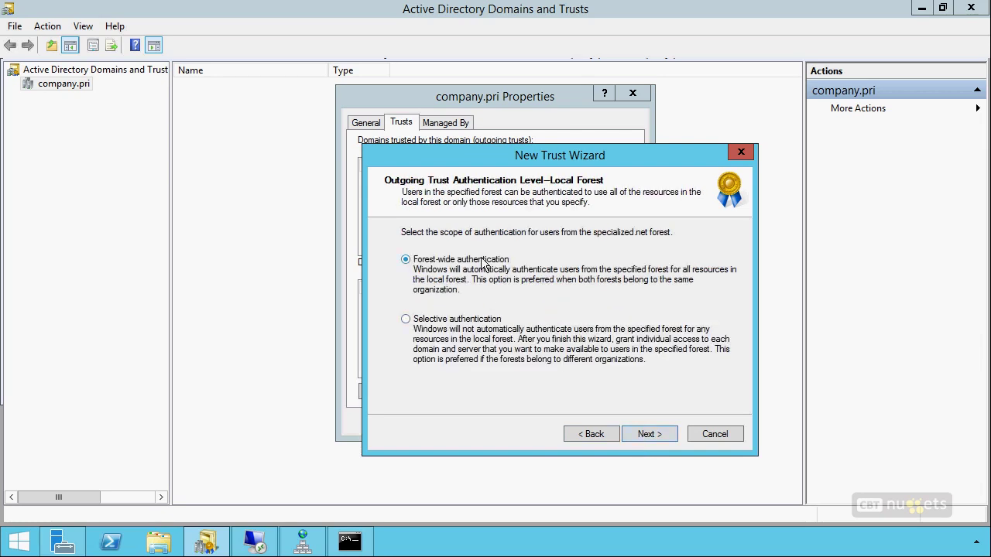
click(655, 437)
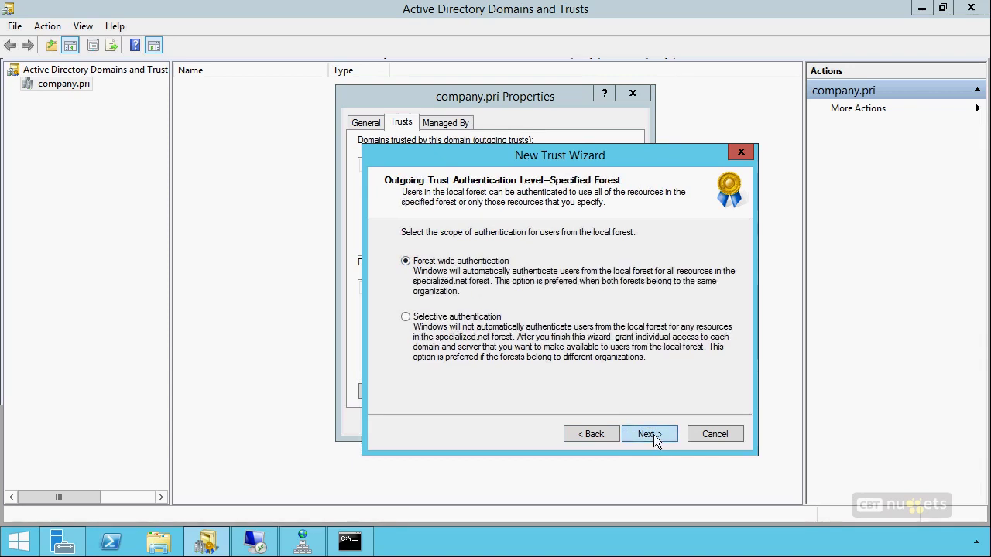
click(655, 438)
click(652, 435)
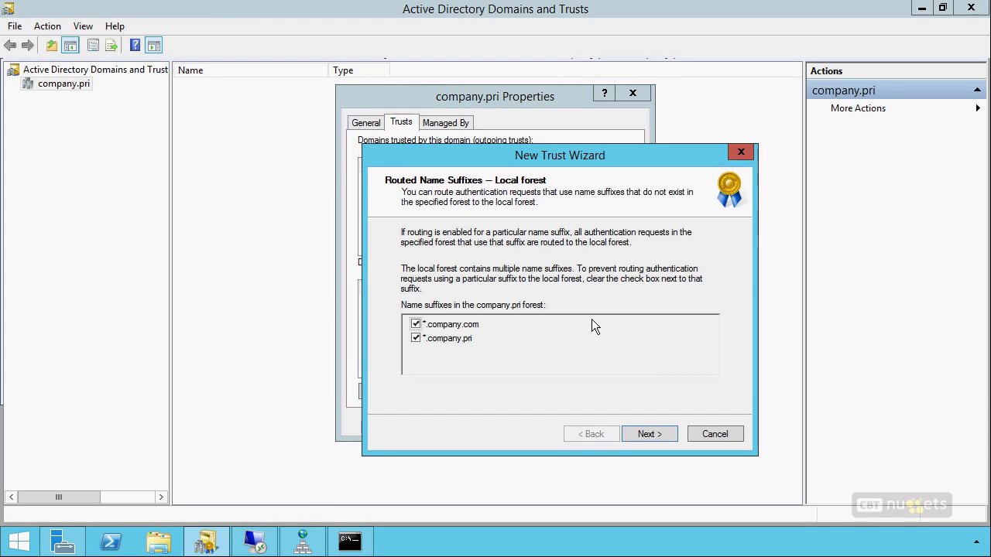
Accept the routed name suffixes and confirm both the outgoing and incoming trusts
click(653, 433)
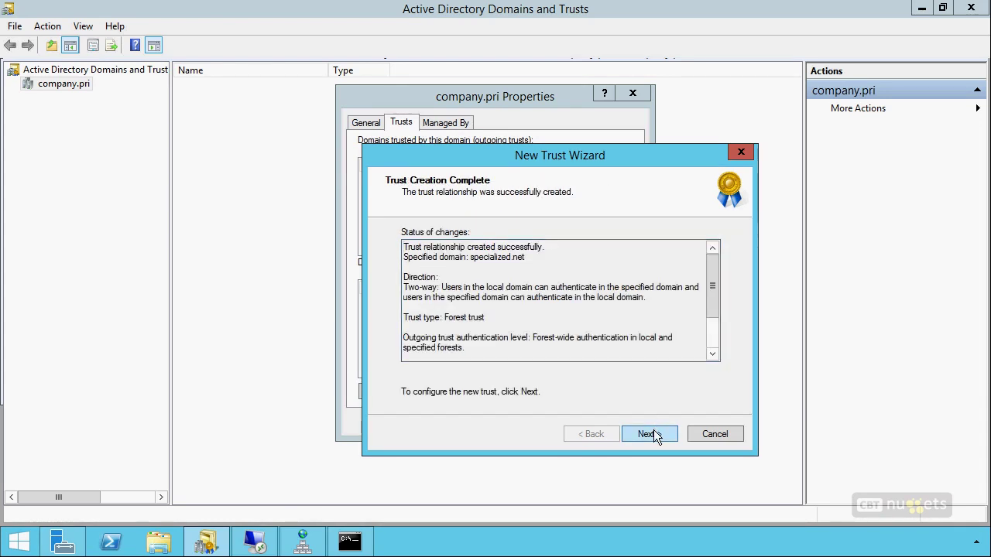
click(651, 434)
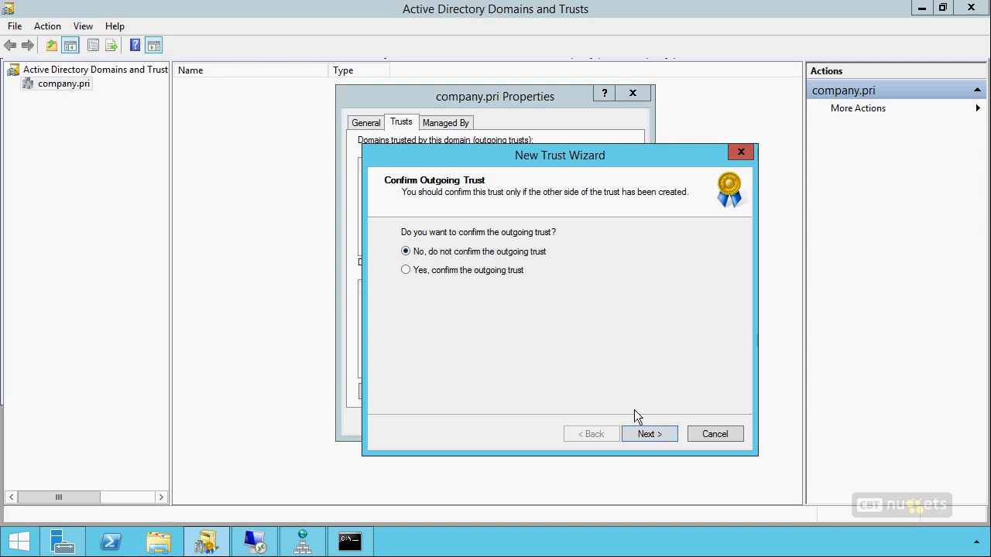
click(430, 271)
click(655, 434)
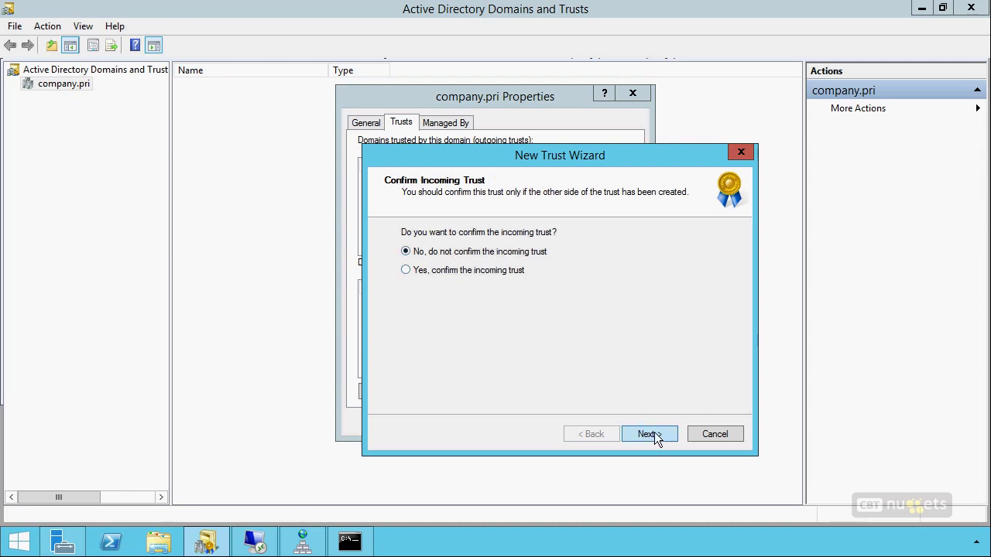
click(449, 270)
click(631, 434)
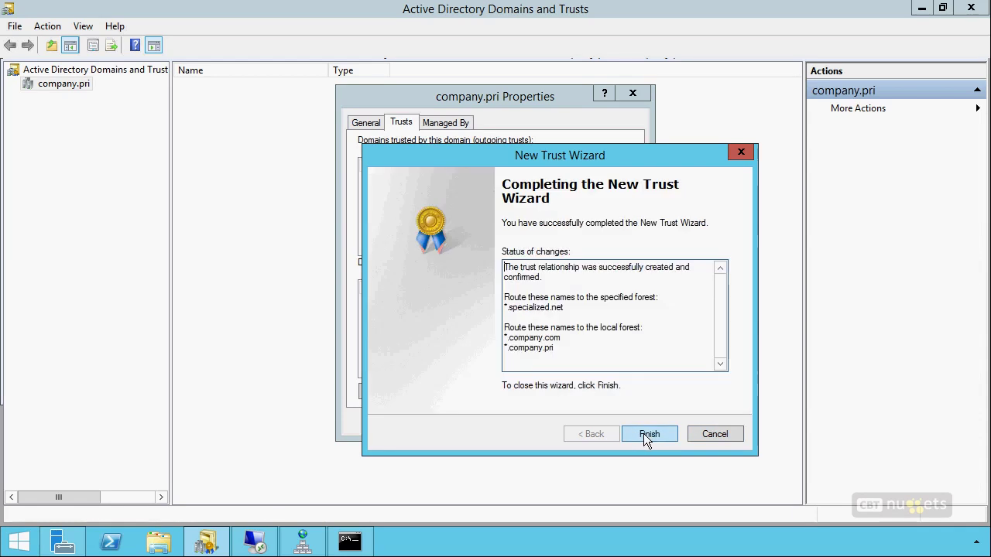
click(648, 434)
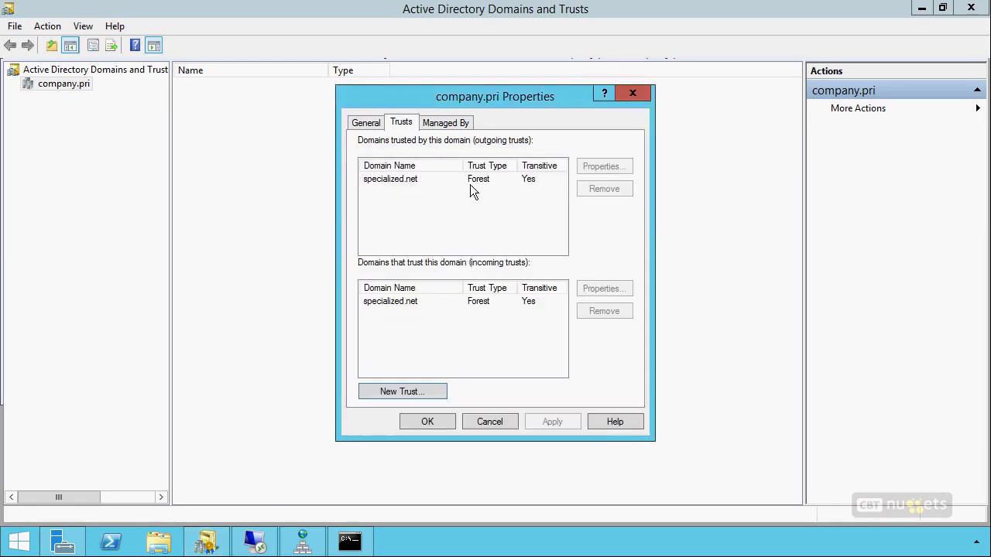
Review the specialized.net trust's *.specialized.net routing and authentication, then close both dialogs with OK
click(450, 181)
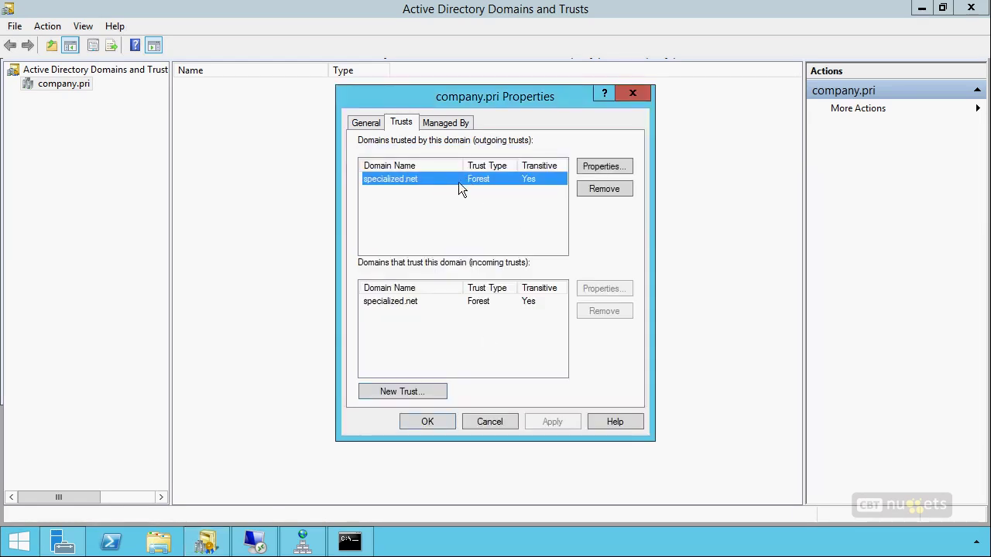
click(597, 166)
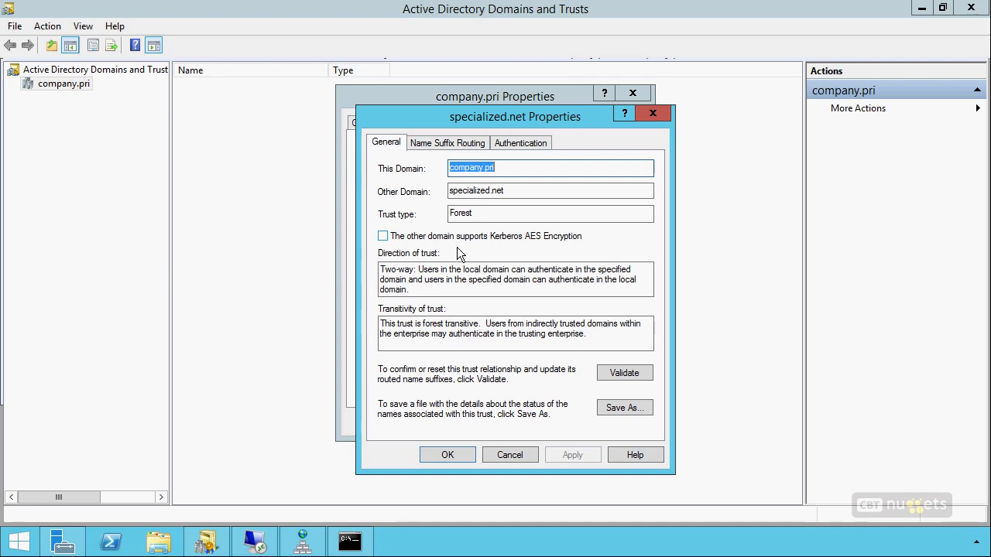
click(449, 144)
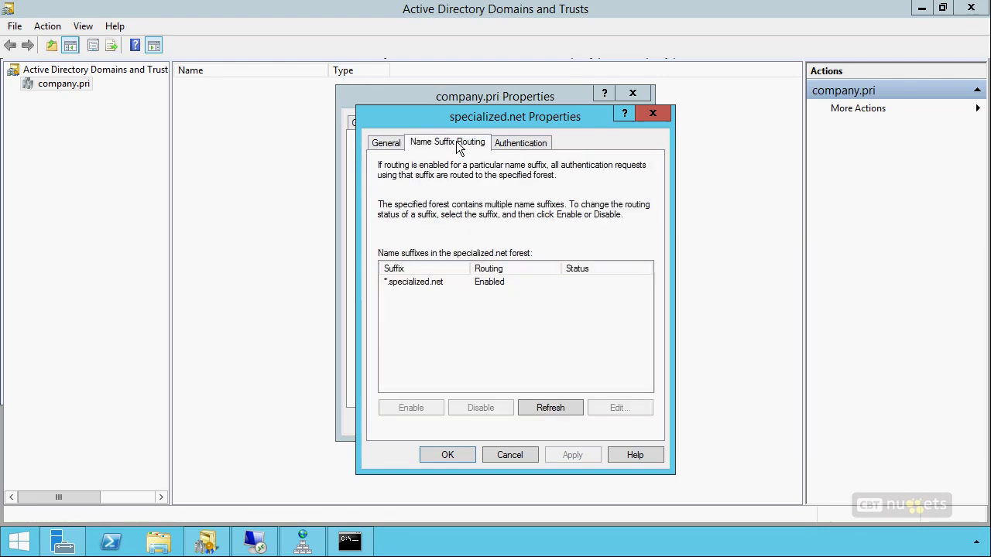
click(422, 285)
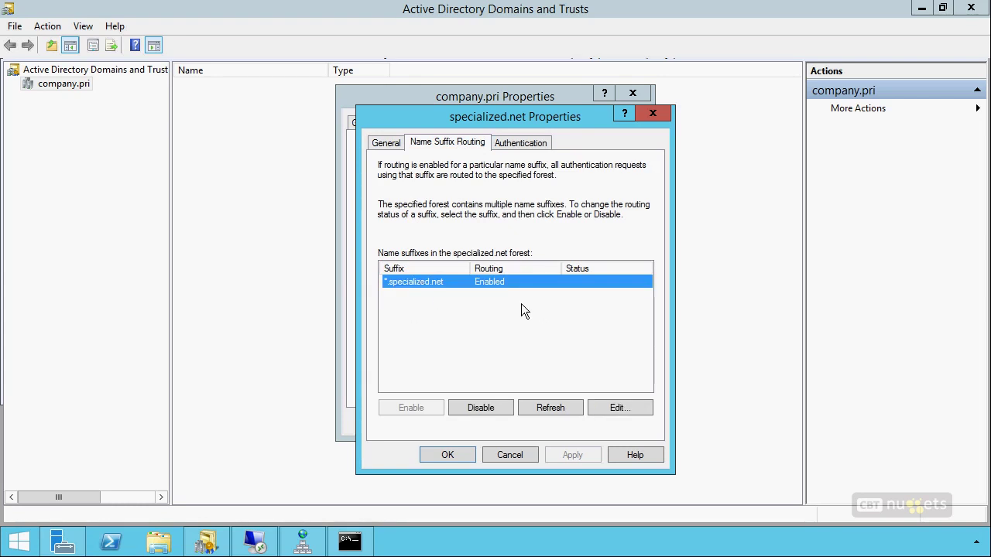
click(523, 145)
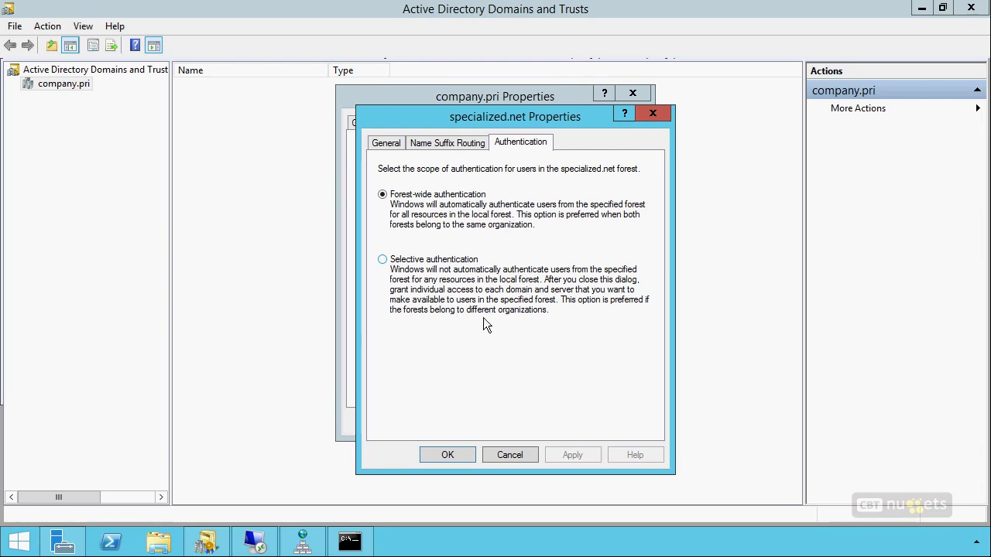
click(445, 456)
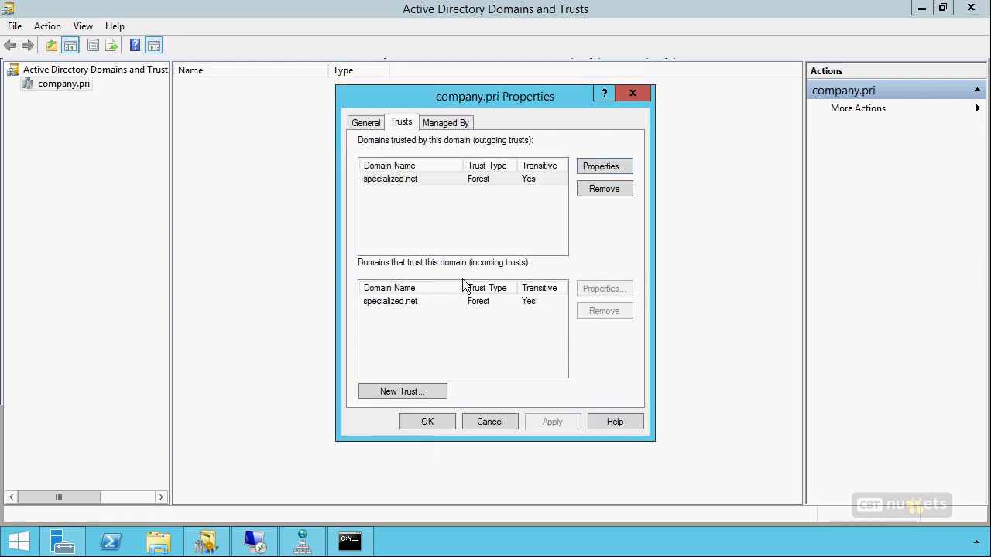
click(428, 422)
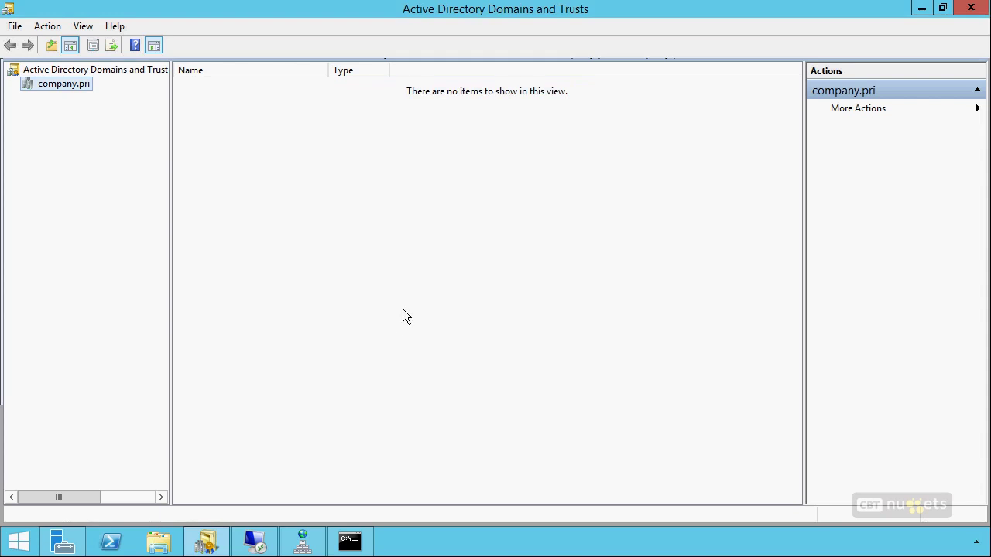
Open Active Directory Users and Computers and show company.pri's Builtin groups with a wider Name column
click(921, 10)
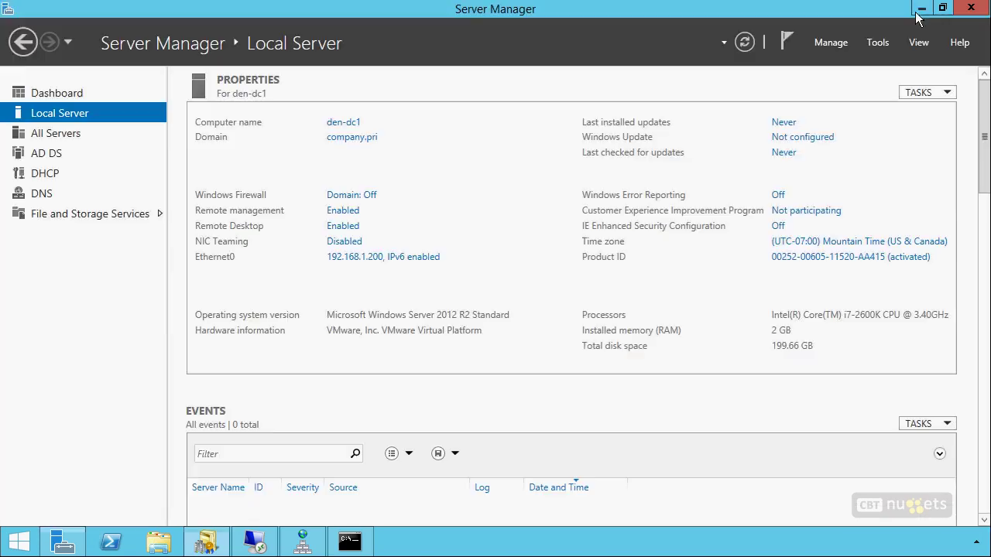
click(877, 42)
click(837, 140)
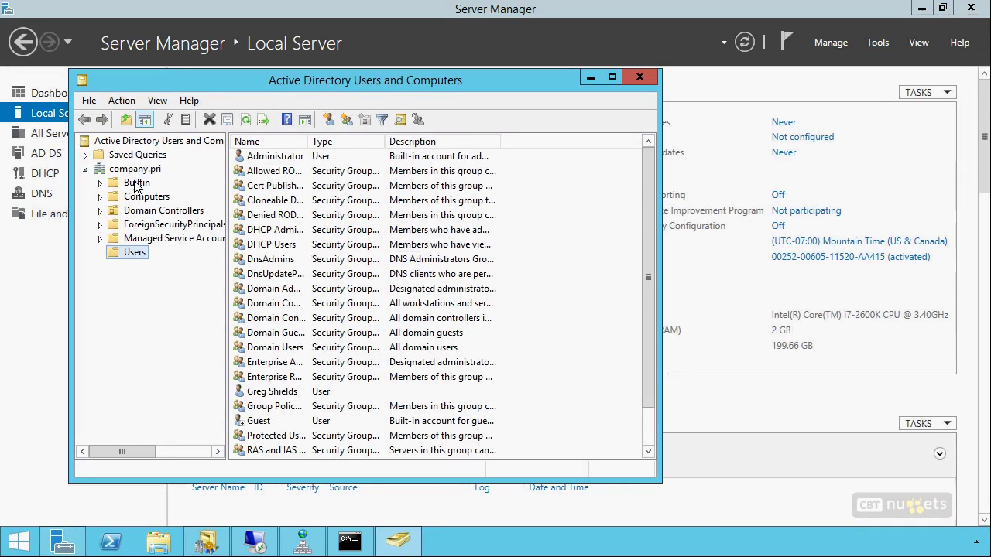
click(136, 185)
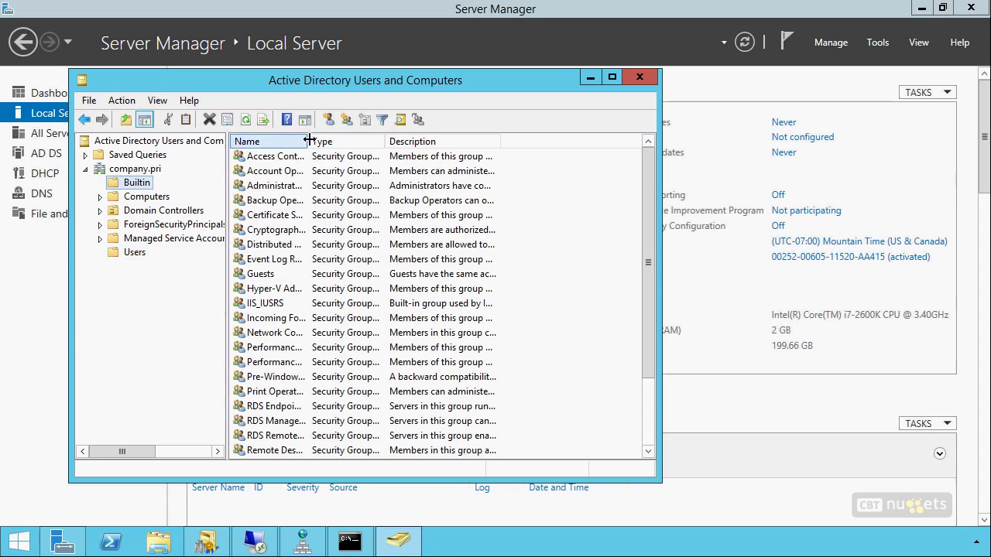
drag(309, 141, 365, 141)
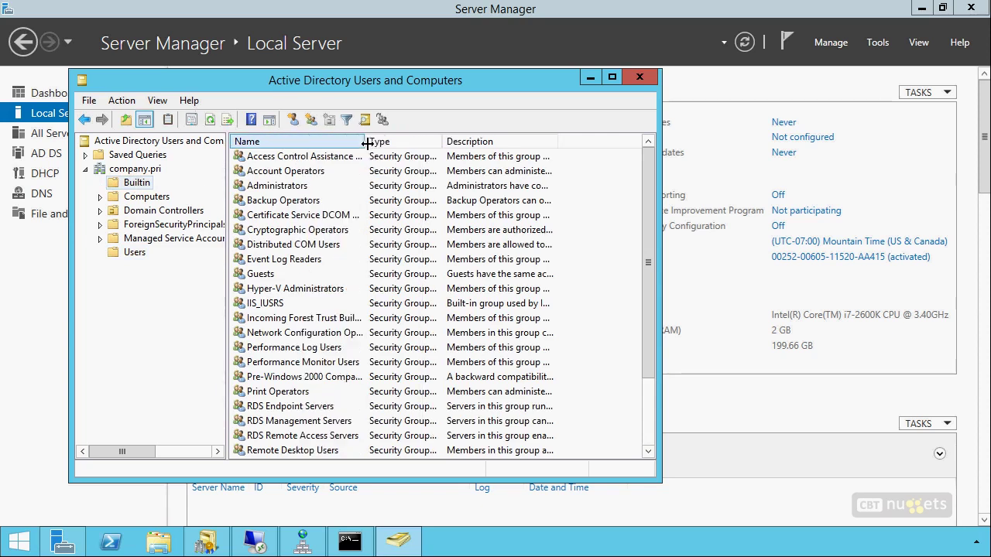
Add specialized.net's Administrator account to the Builtin Administrators group
double_click(283, 188)
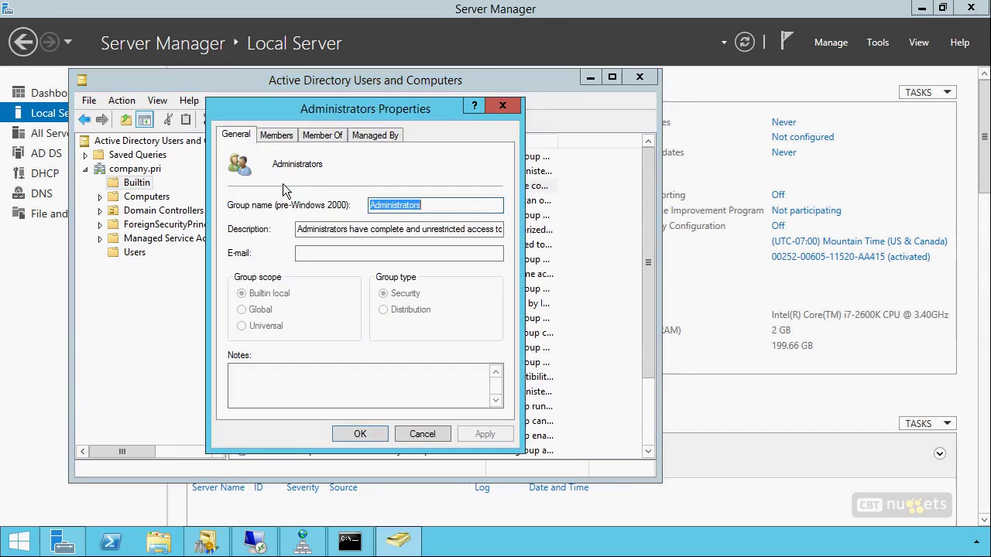
click(279, 136)
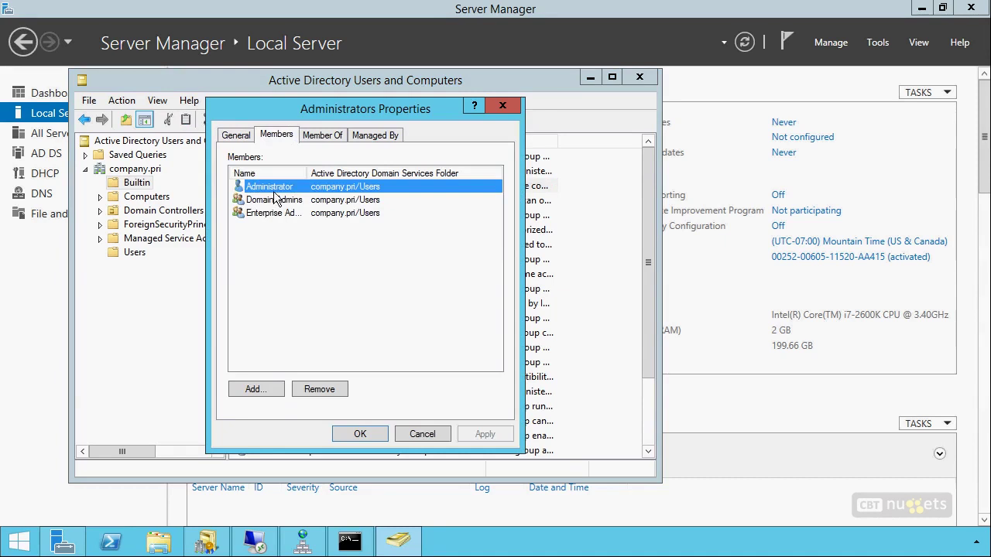
click(256, 390)
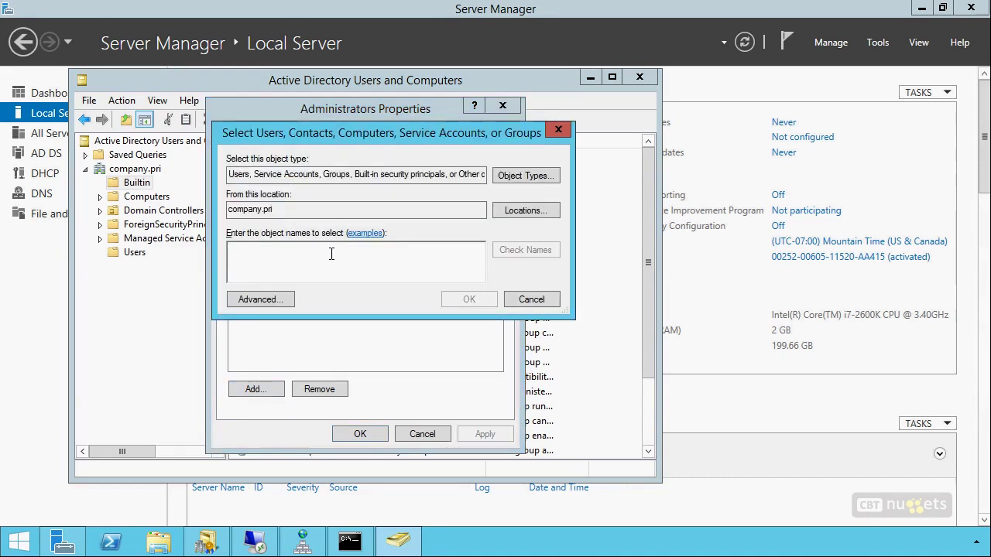
click(545, 209)
click(292, 247)
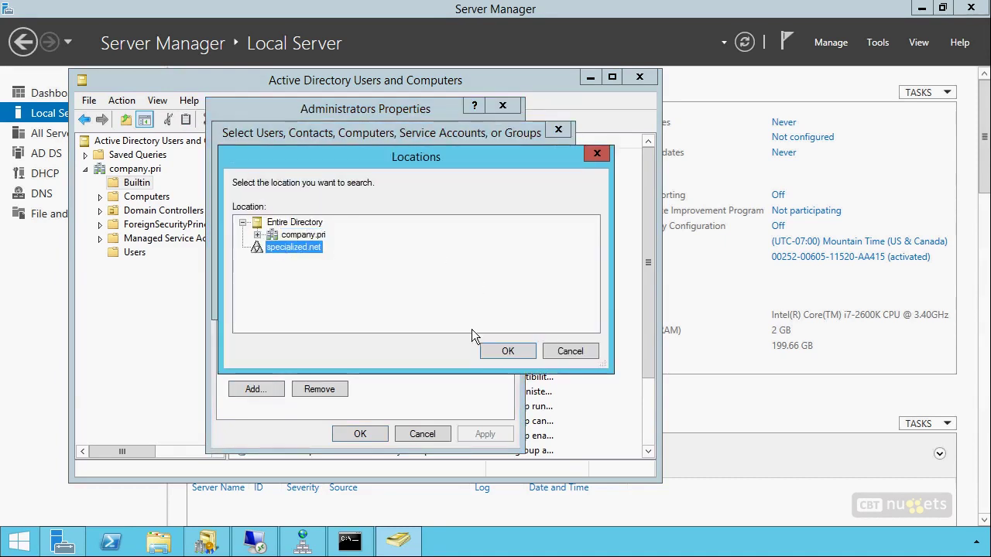
click(511, 354)
text(administrator)
key(Return)
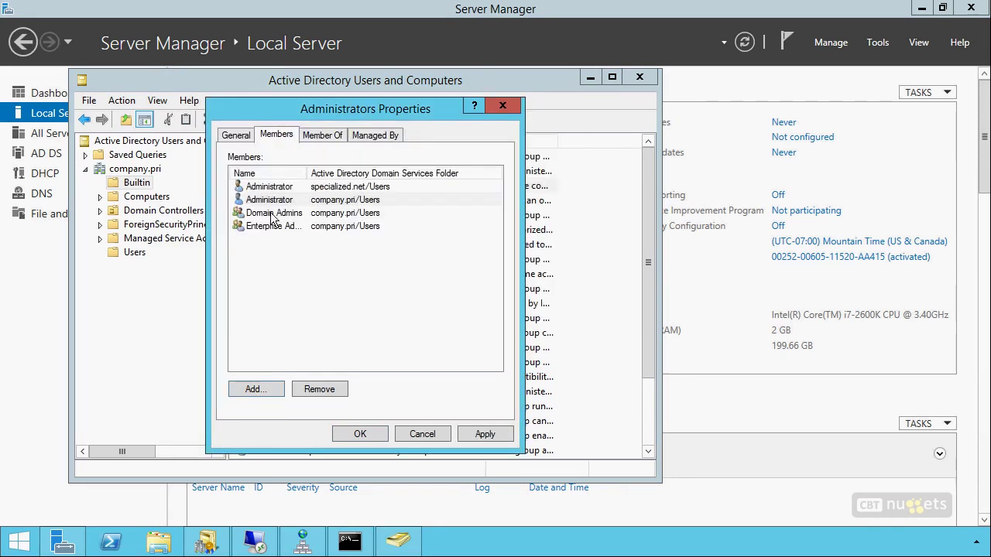
Also add specialized.net's Domain Admins, save the membership, and close the console
click(254, 387)
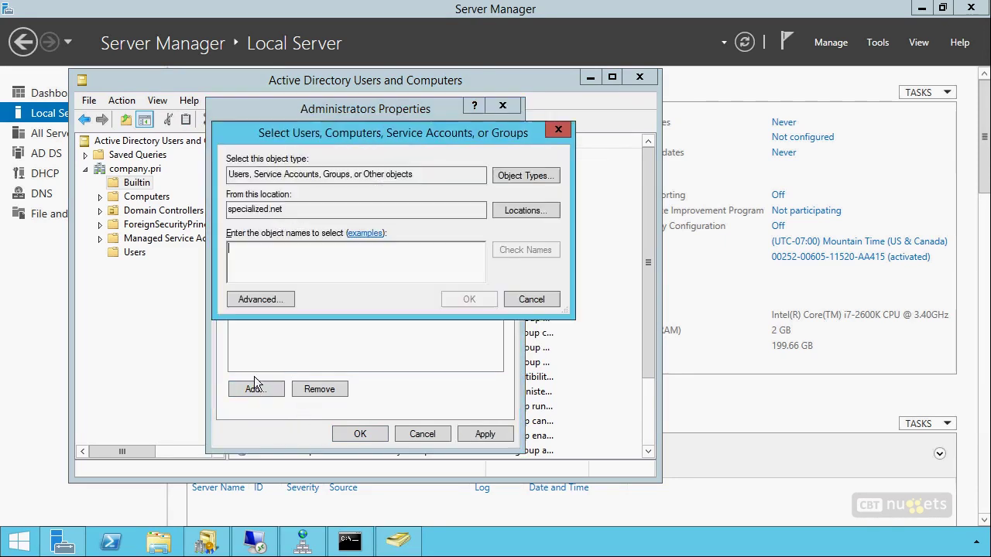
text(administrators)
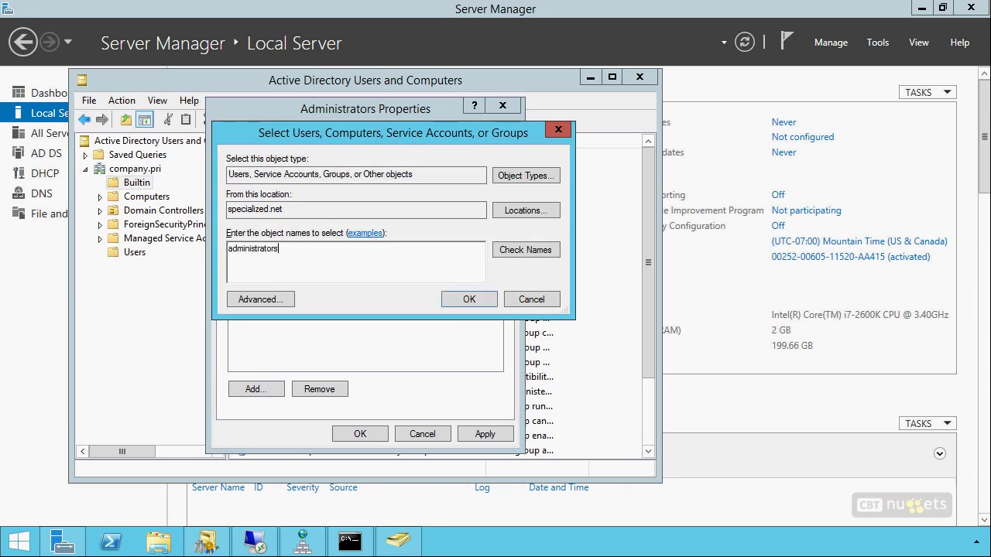
key(Return)
key(ctrl+a)
text(domain admins)
key(Return)
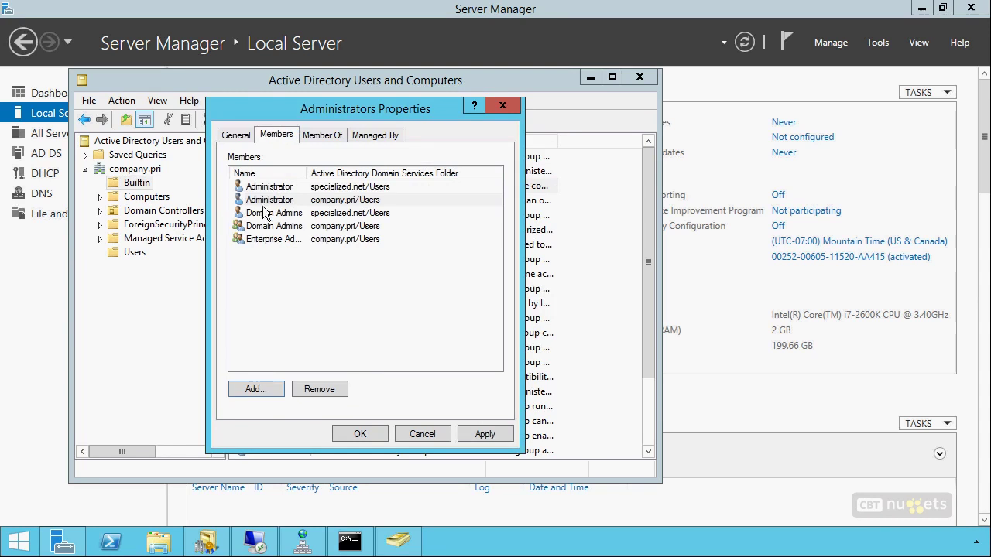
click(313, 216)
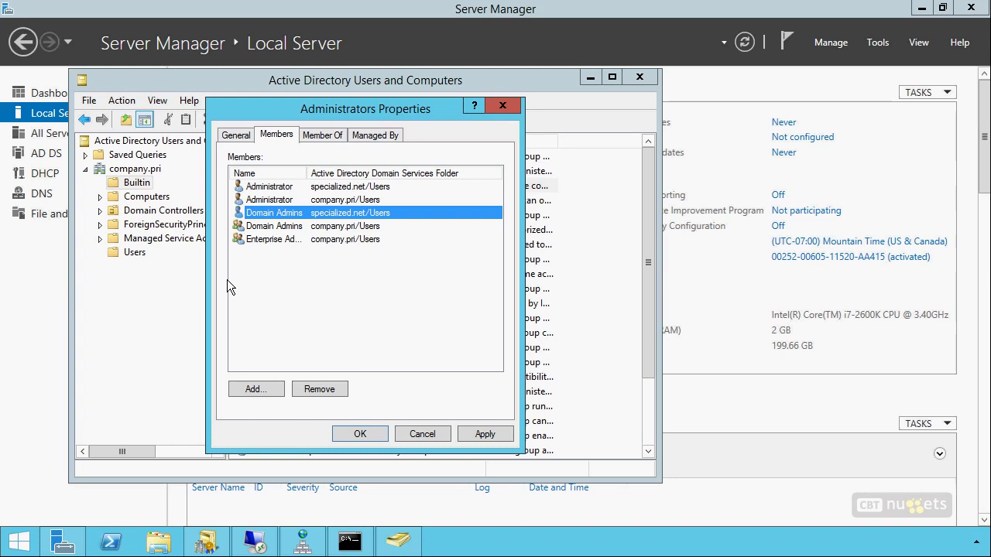
click(359, 432)
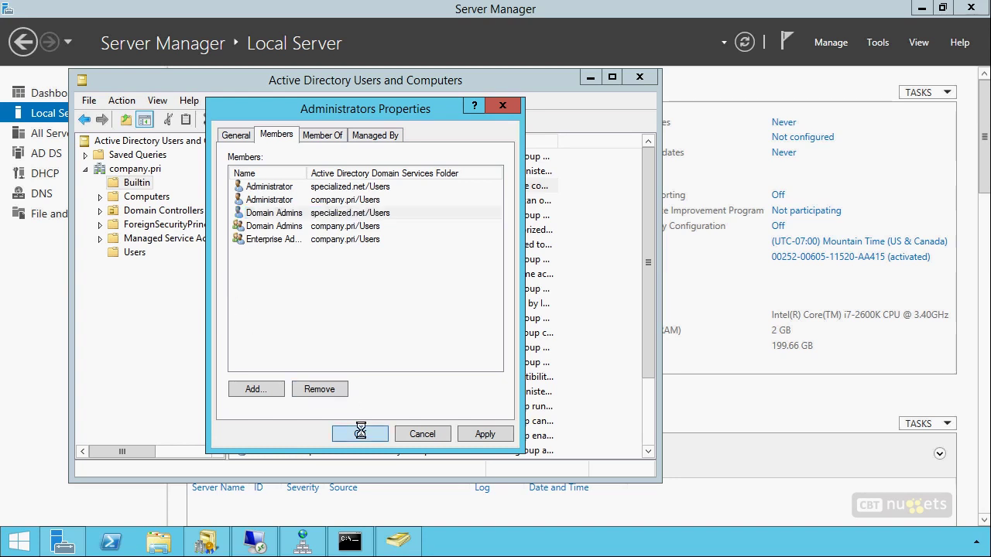
click(641, 78)
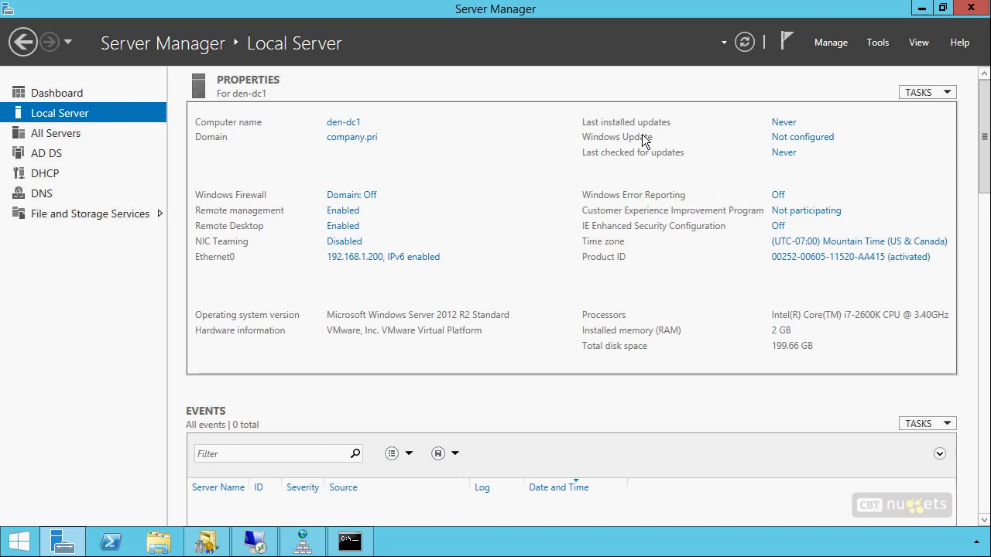
Run Windows PowerShell as administrator from its taskbar icon
right_click(110, 542)
click(119, 410)
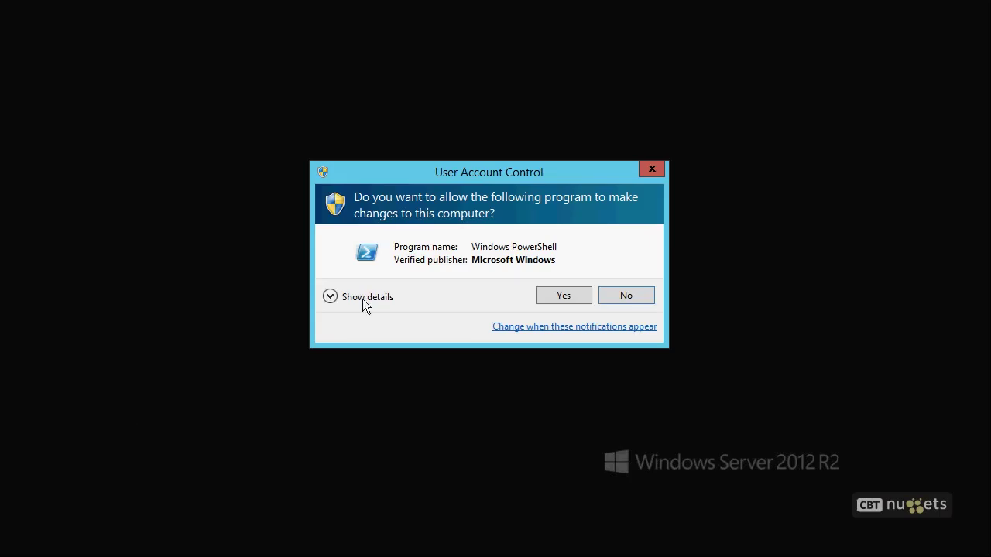
Approve elevation and run get-aduser -filter * | select sAMAccountName, SID to list account SIDs
click(562, 295)
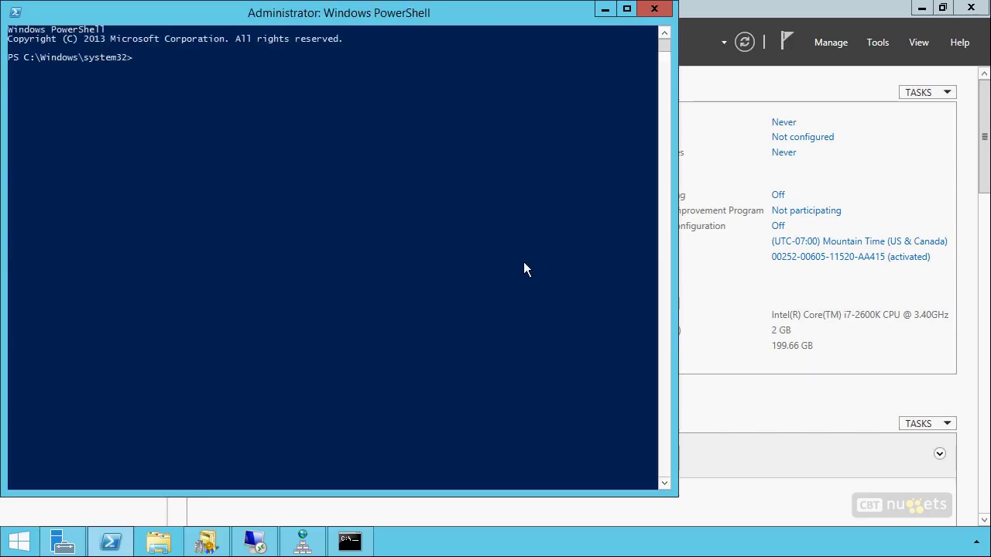
text(get-aduser -filter *)
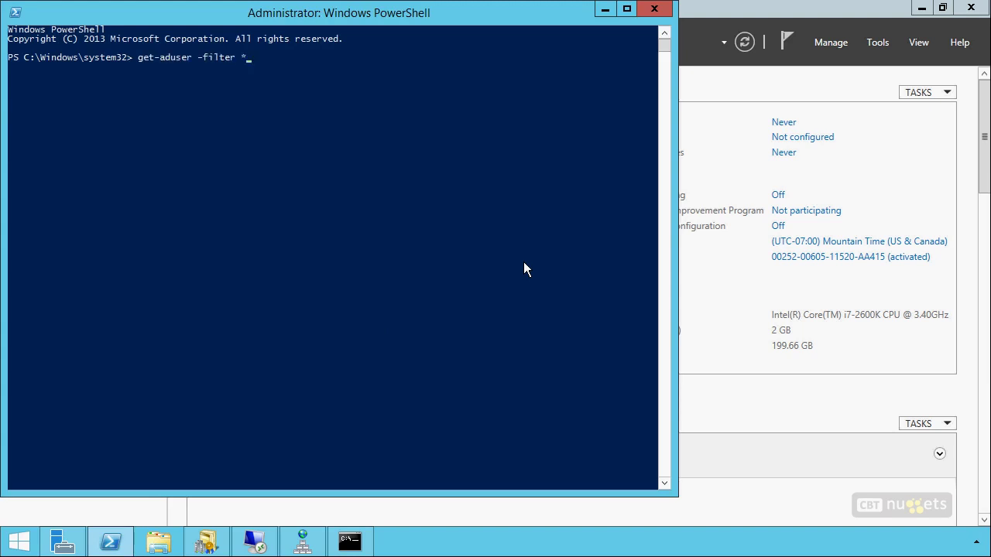
text( | wehr)
key(BackSpace)
key(BackSpace)
text(lect s)
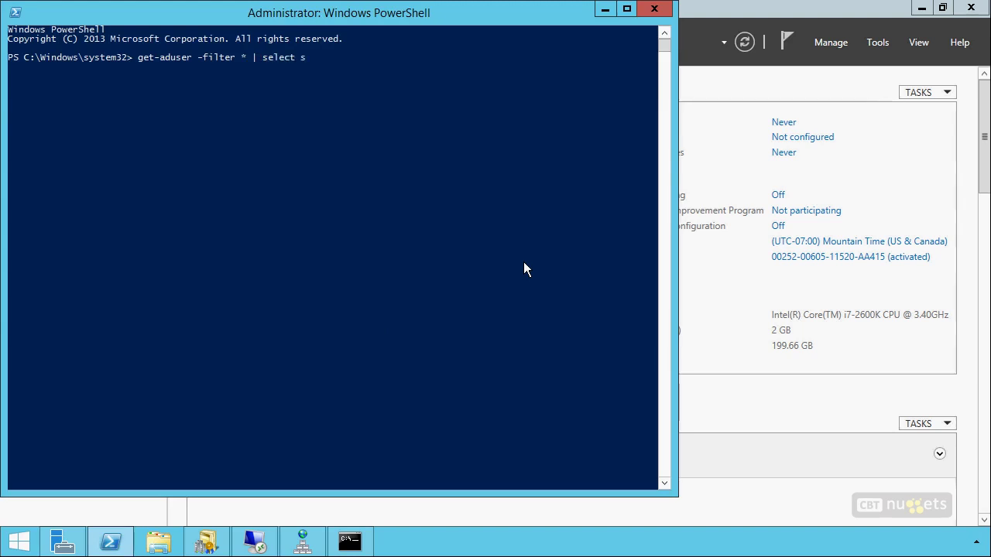
text(AMAccountName, SID)
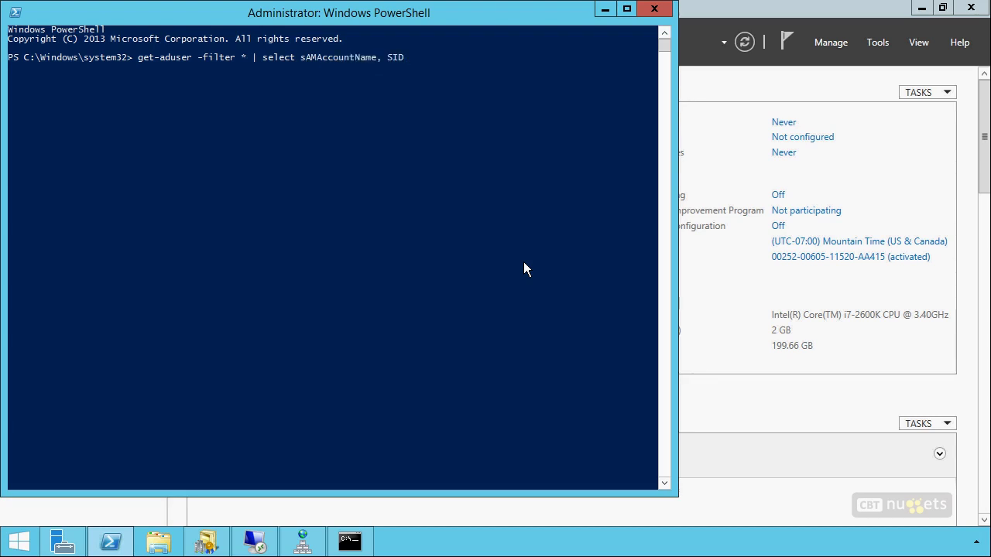
key(Return)
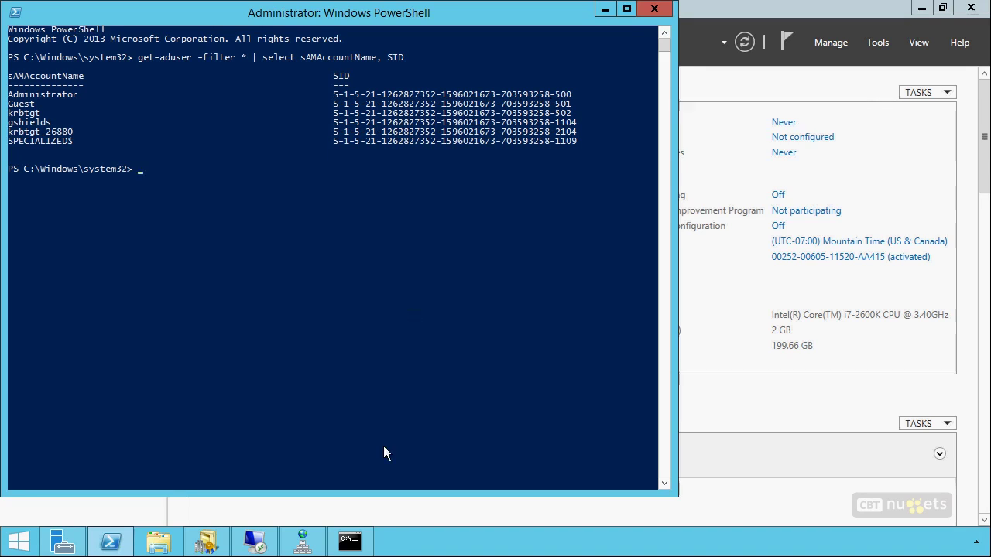
In Command Prompt, clear the screen with cls and run netdom to show its syntax help
click(341, 544)
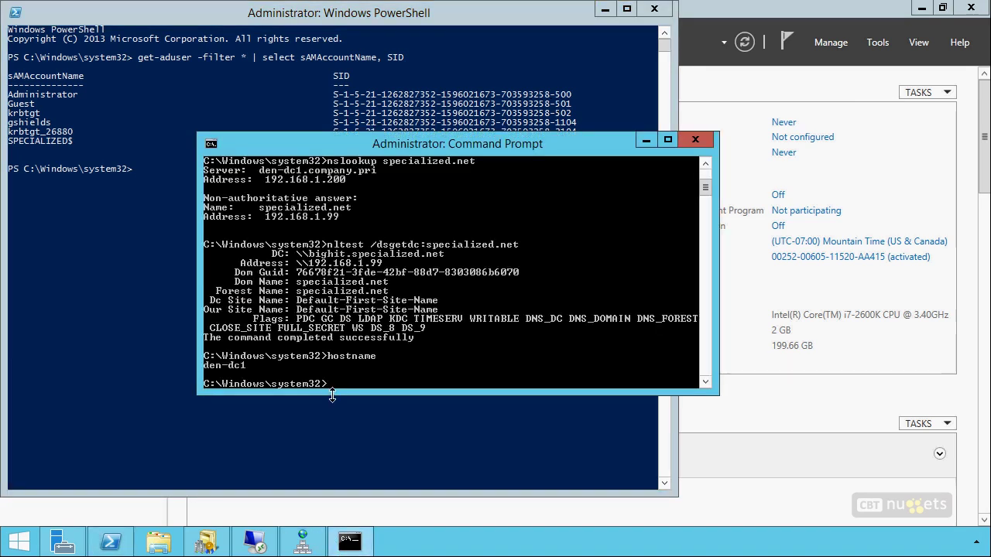
text(cls)
key(Return)
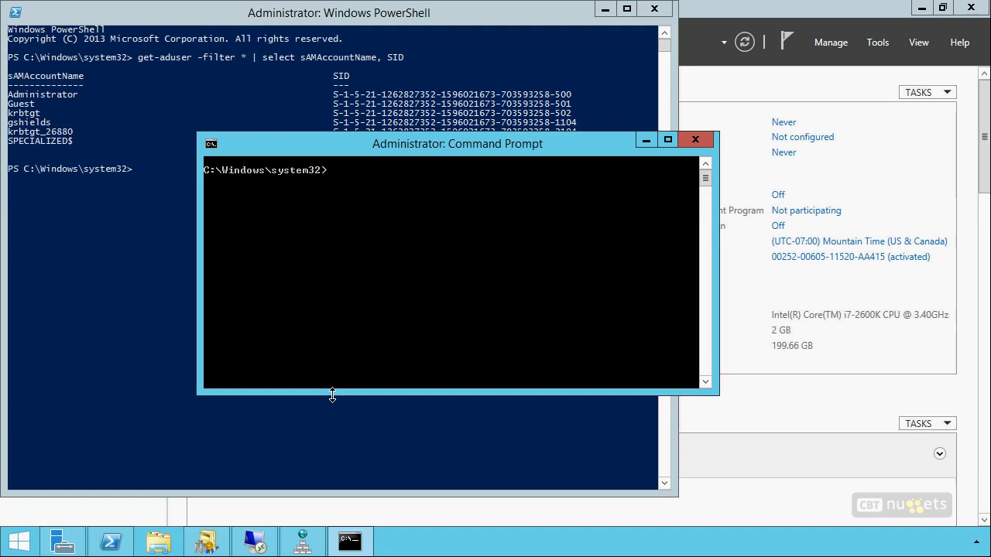
text(etdom)
key(Return)
Leave netdom /enablesidhistory:yes typed on the prompt line without running it
key(Up)
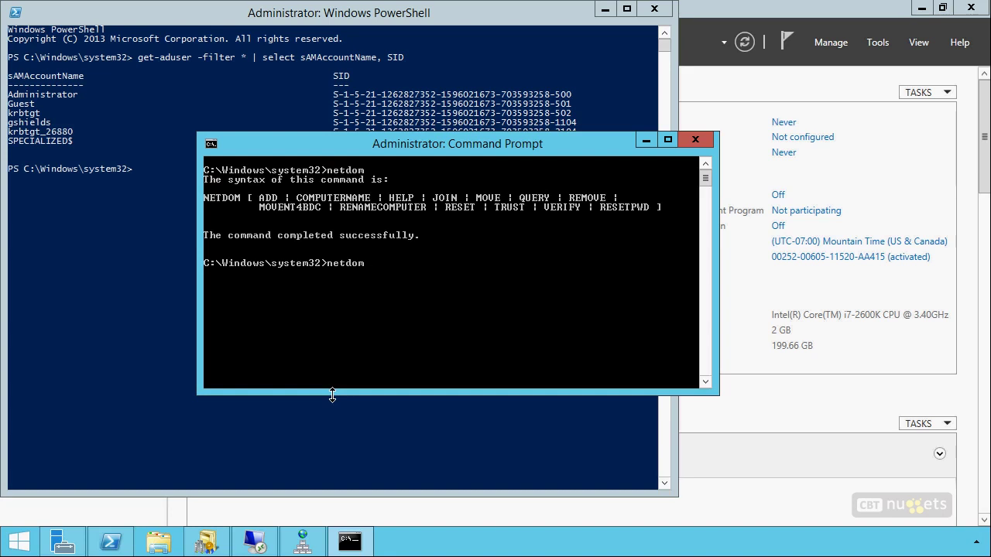
text(/enbl)
key(BackSpace)
key(BackSpace)
text(abler)
key(BackSpace)
text(sidhistory:yes)
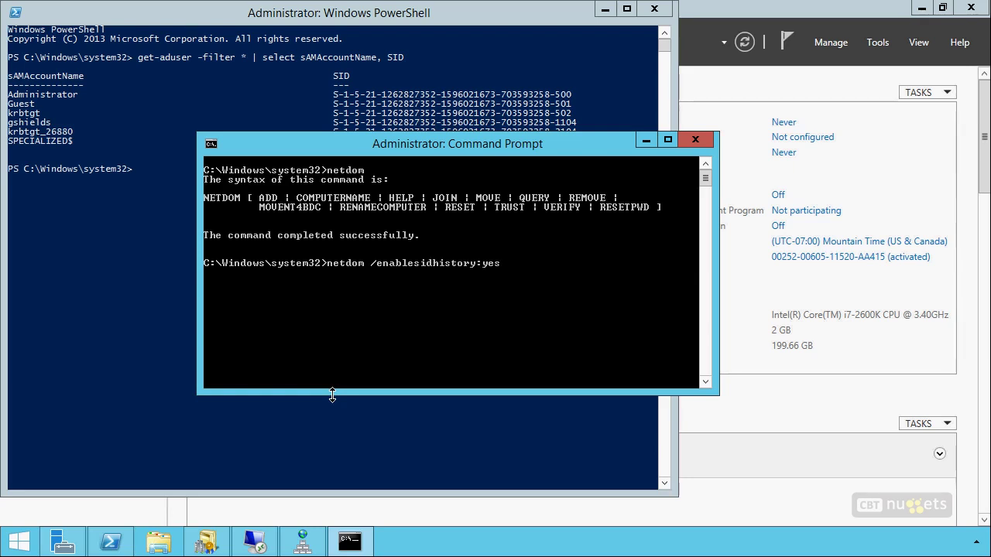